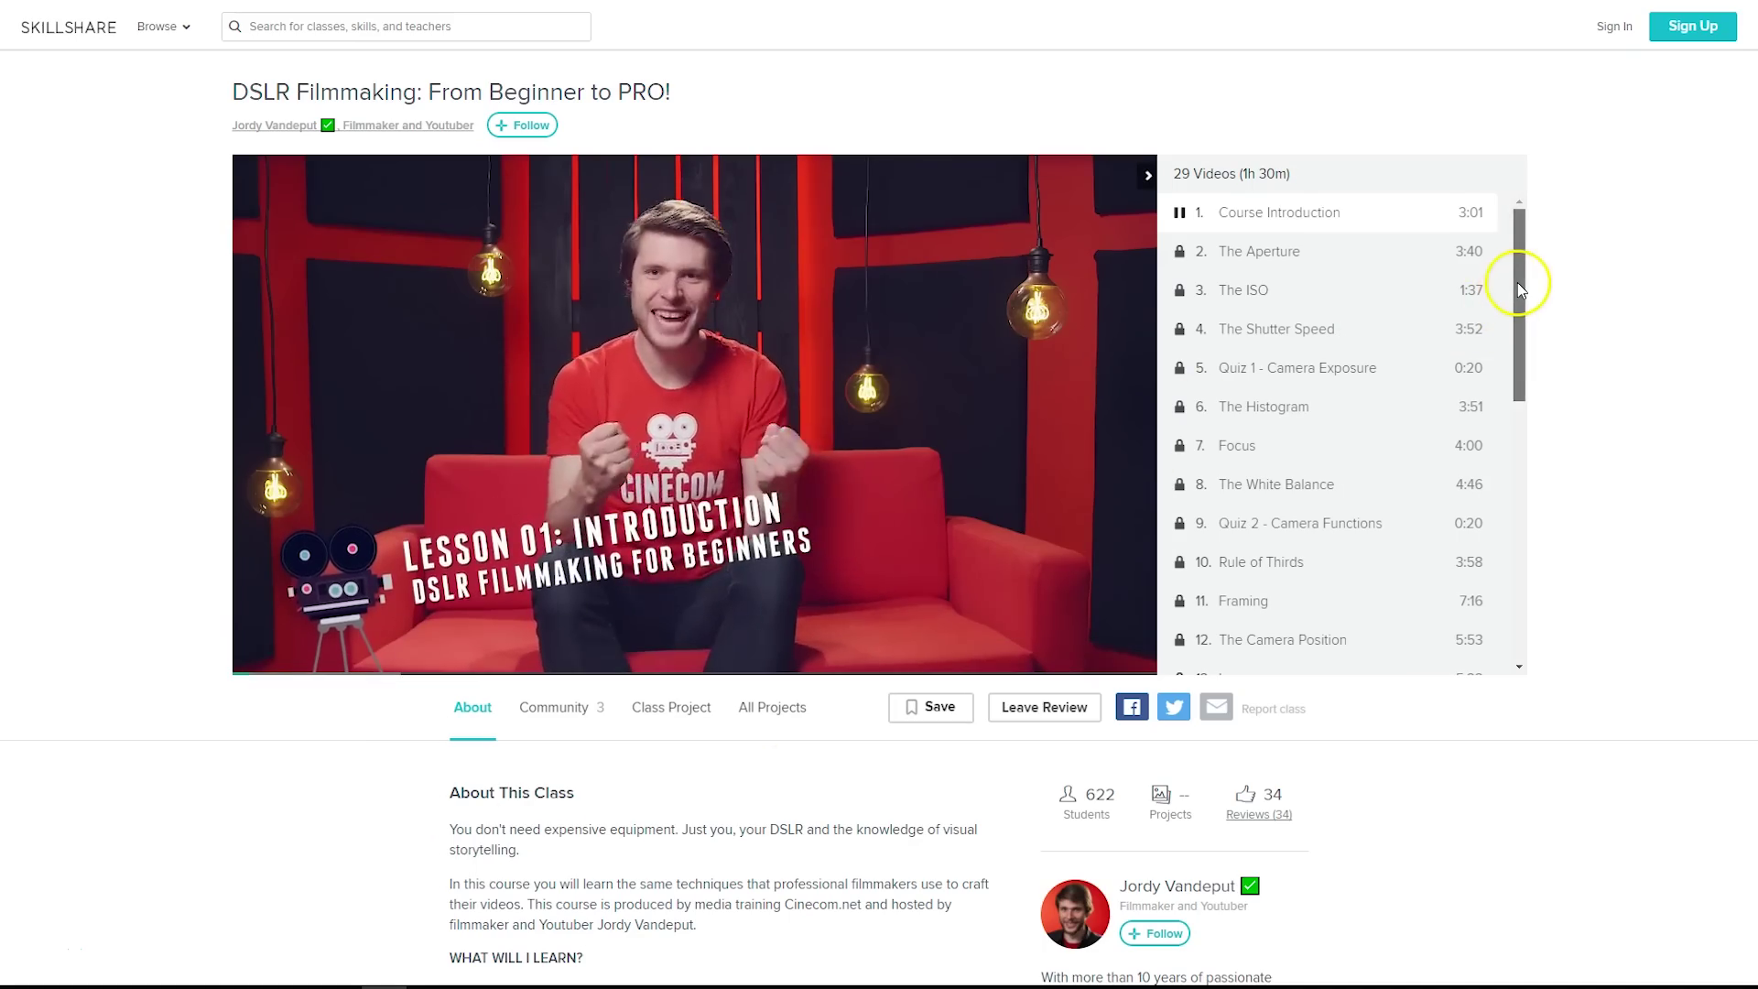
Switch from the lesson list to the Community tab and scroll down to the student's comment and teacher replies
mouse_move(1518, 283)
left_mouse_down()
mouse_move(1511, 549)
mouse_move(1492, 275)
left_mouse_up()
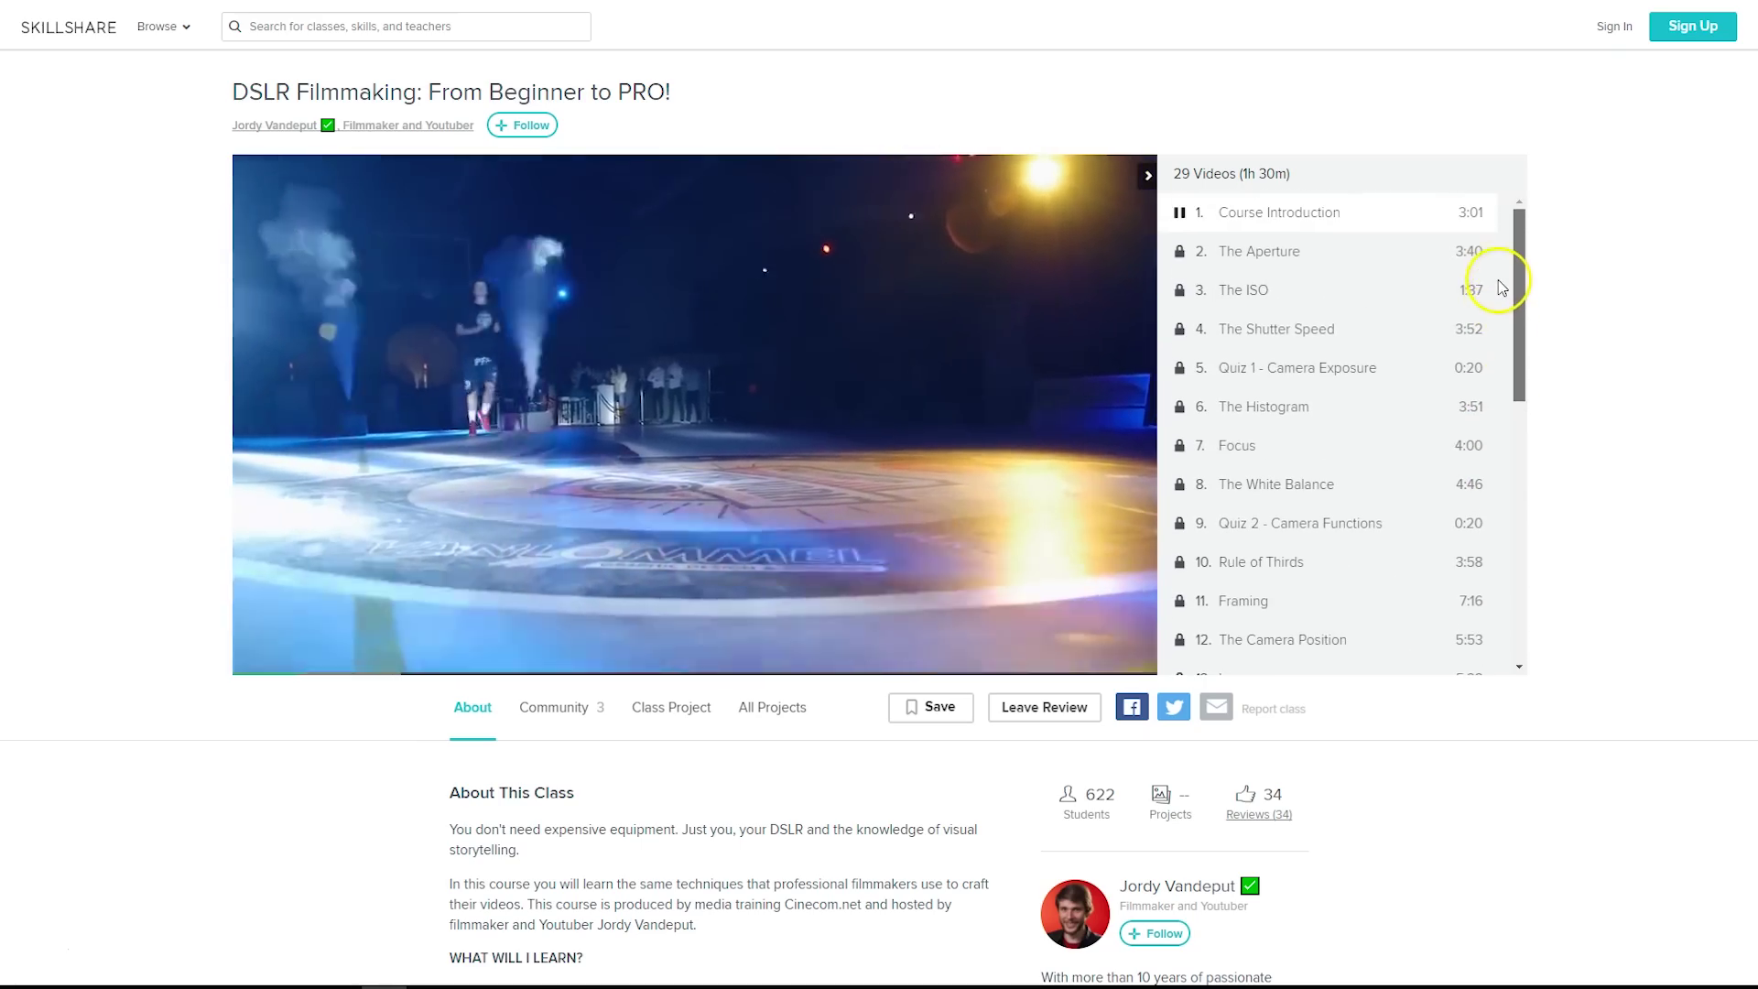
left_click(560, 710)
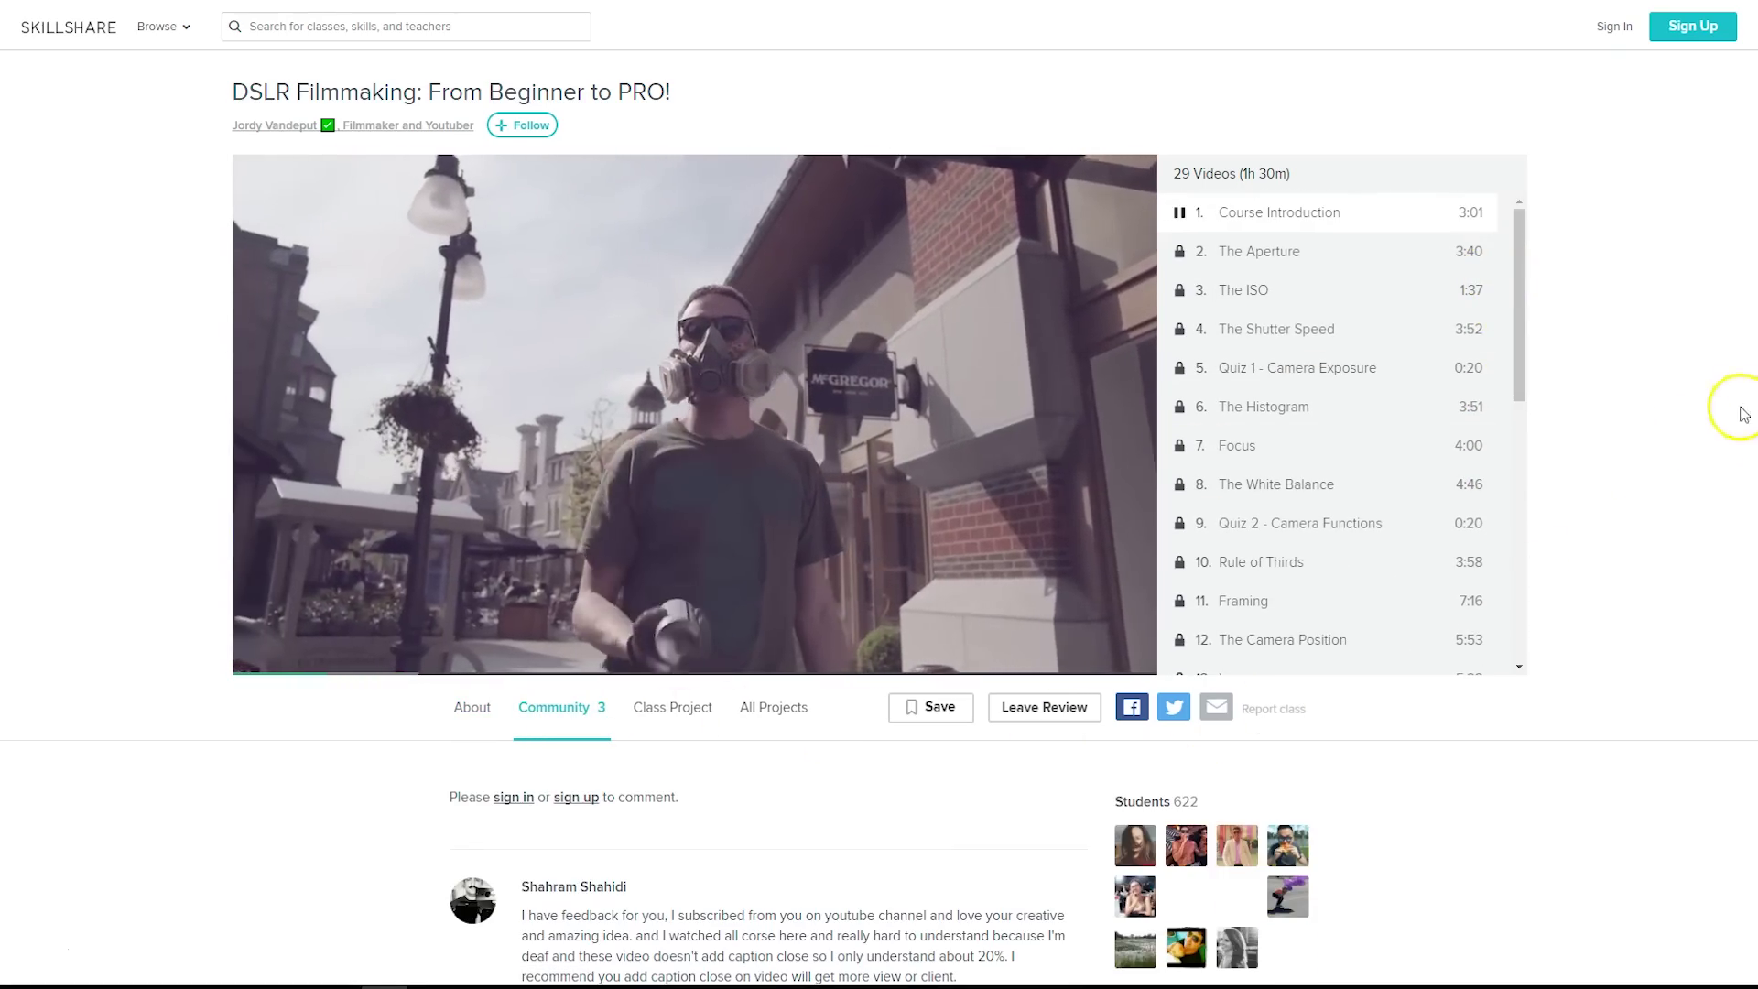
scroll(1745, 384, "down", 2)
scroll(1749, 385, "down", 3)
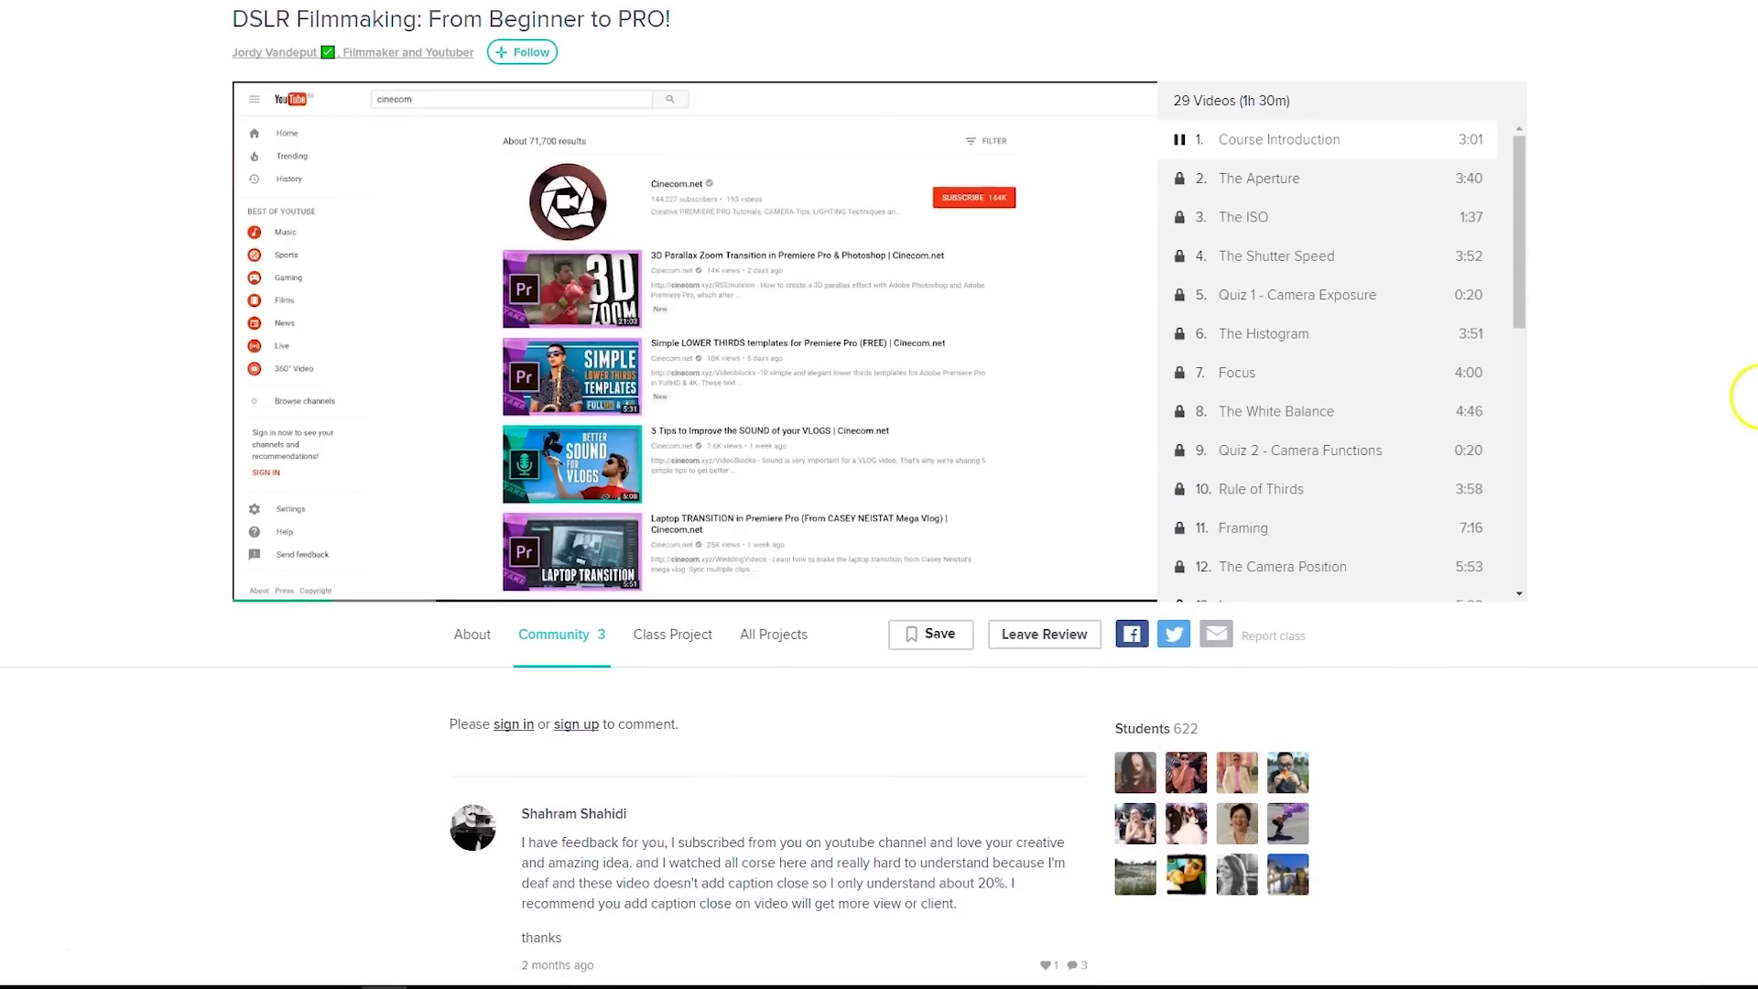
scroll(1751, 444, "down", 2)
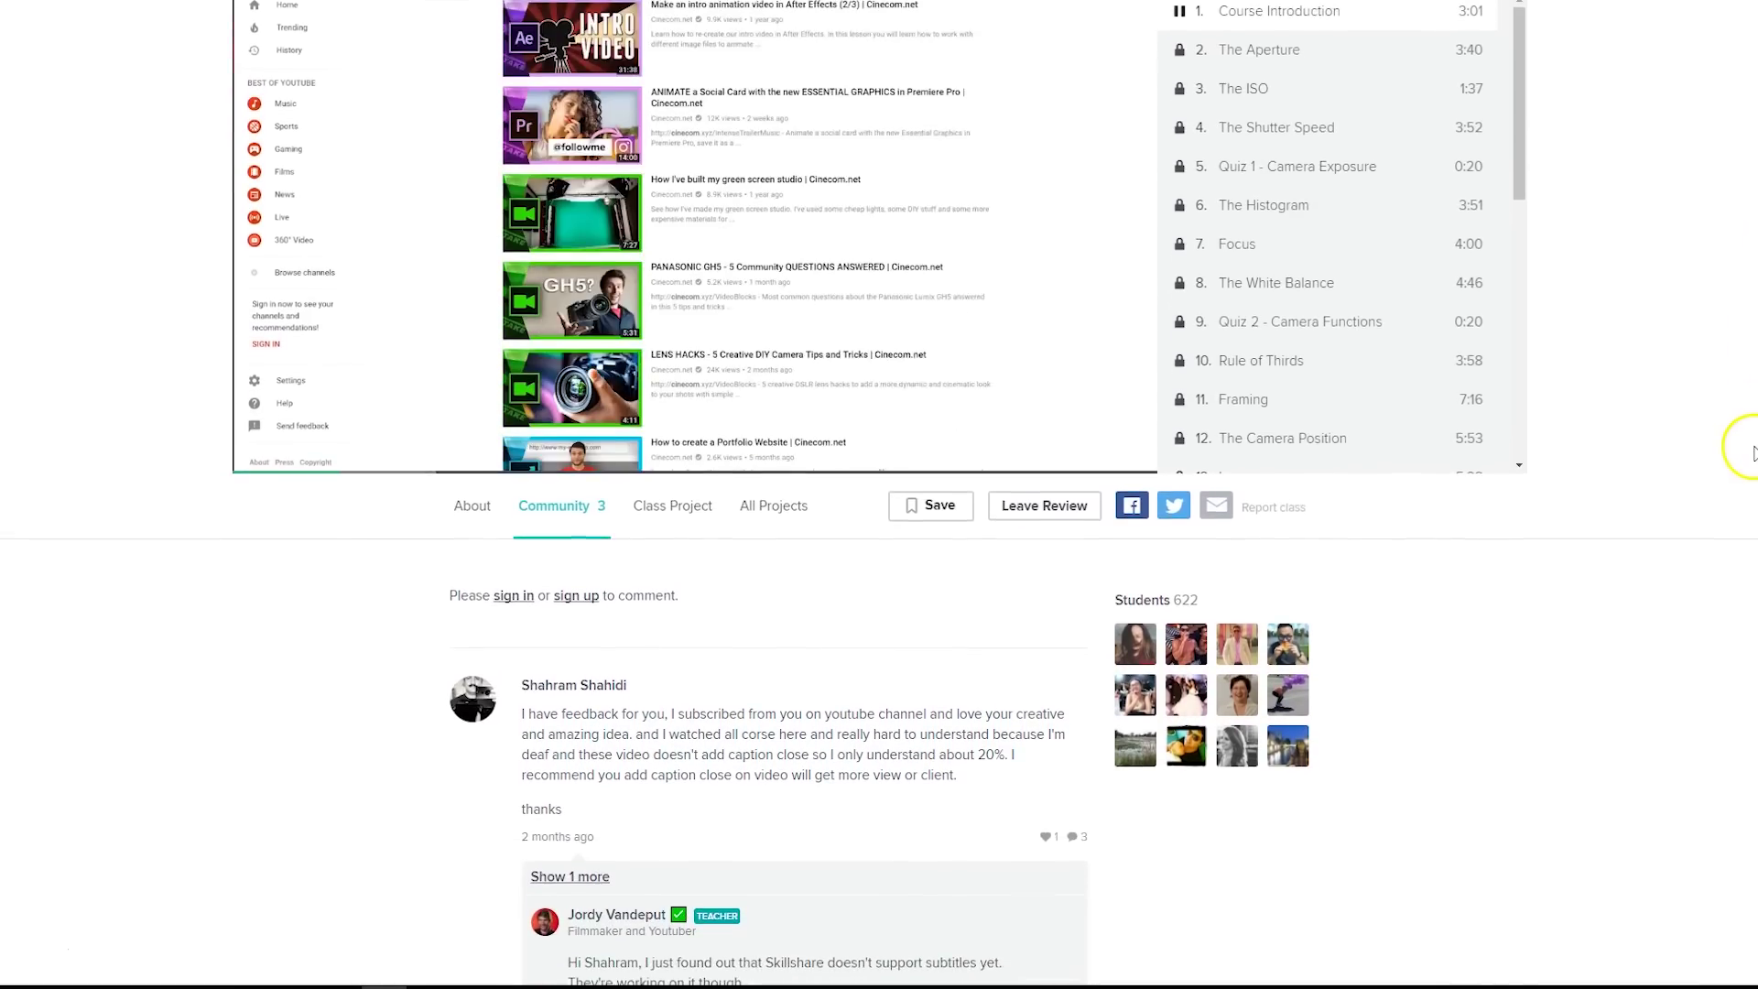
scroll(1745, 485, "down", 3)
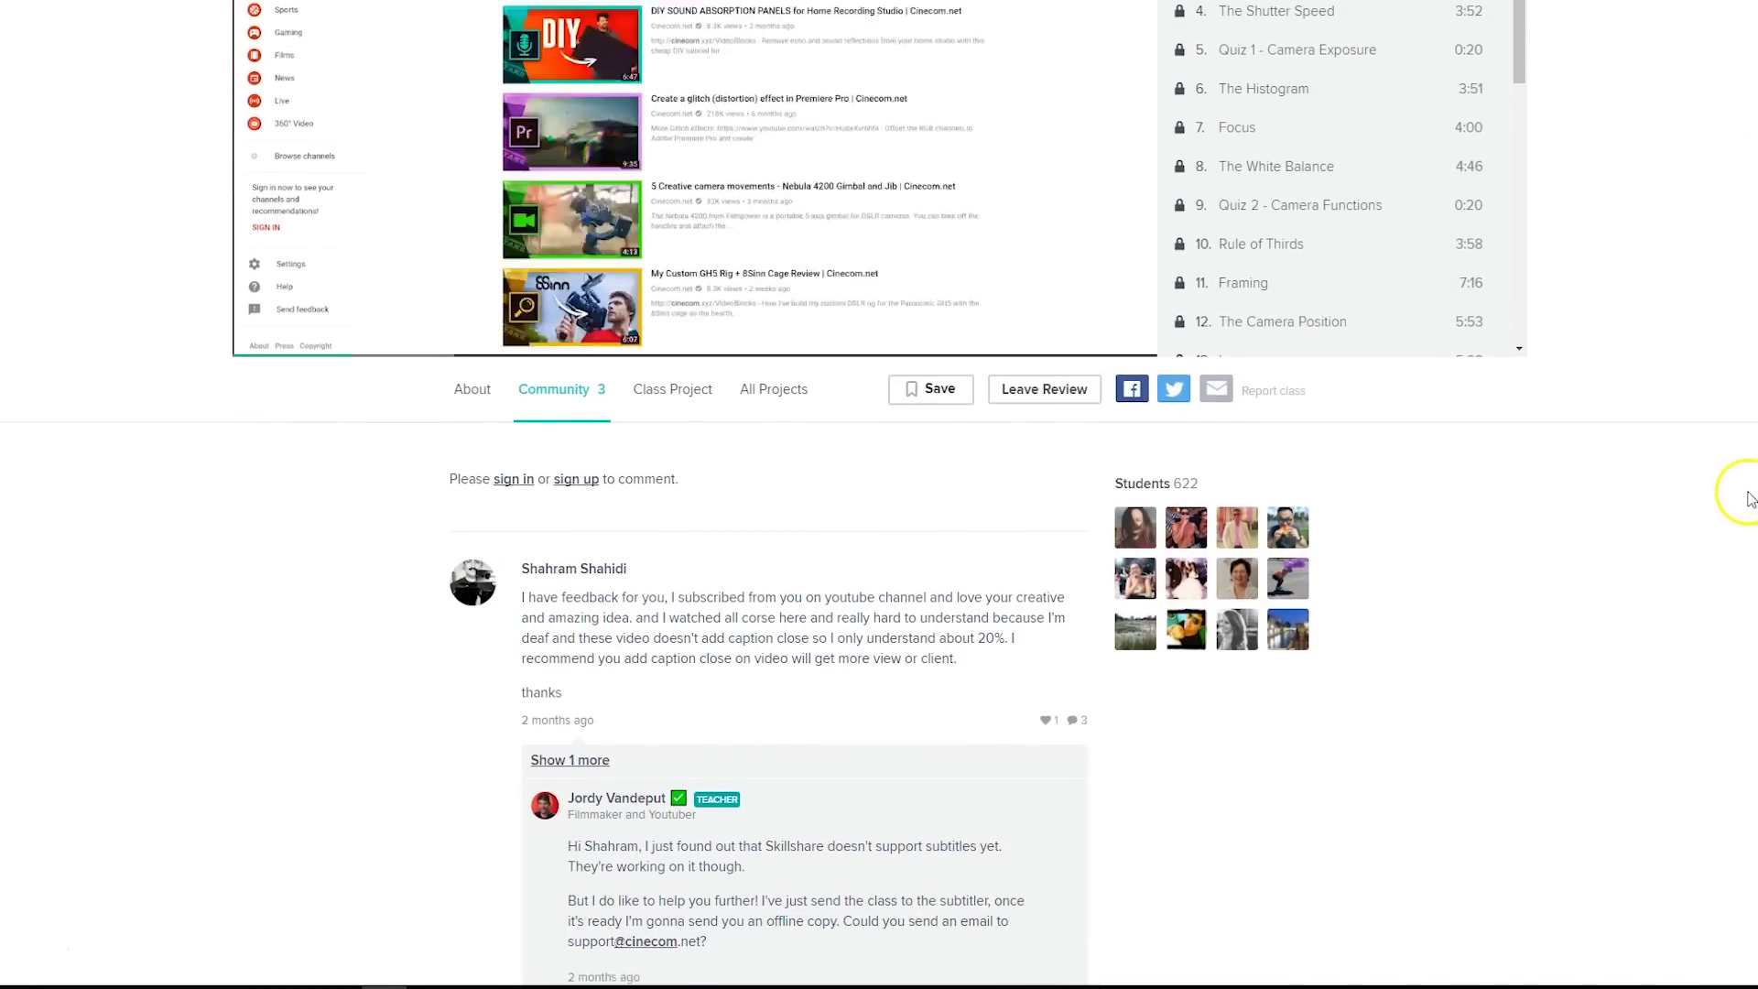
scroll(1744, 536, "down", 1)
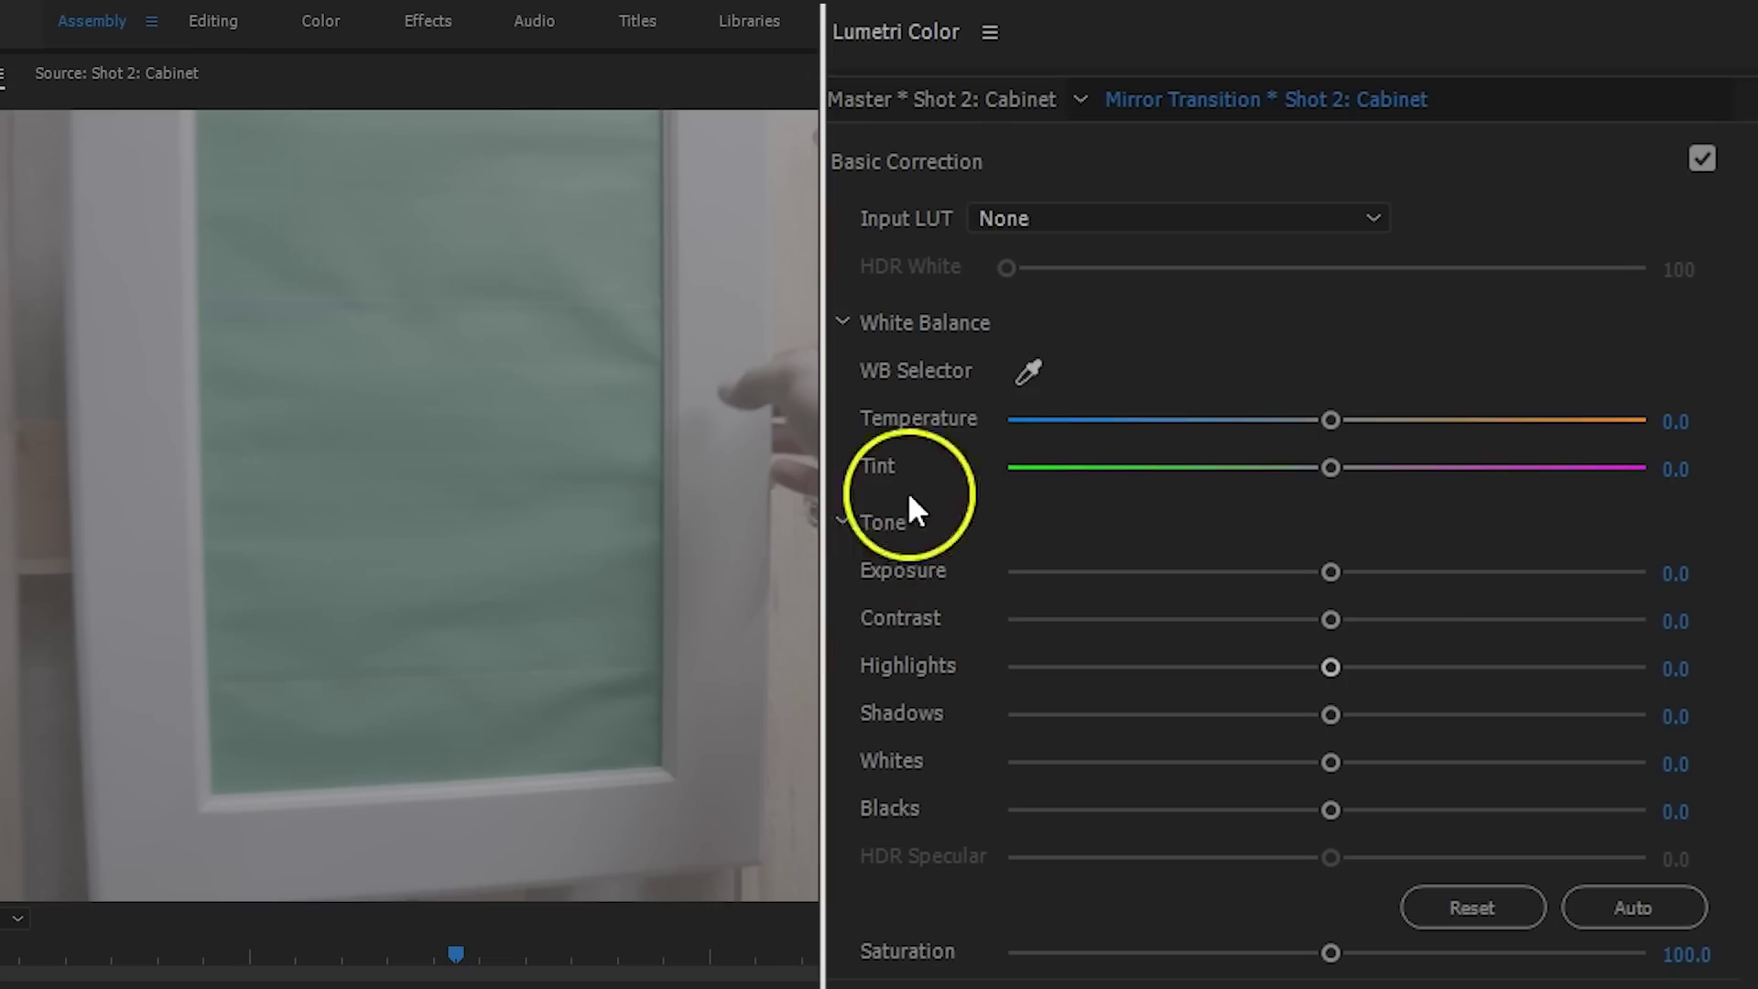
Give Shot 2: Cabinet the VLog_to_V709_forV35_ver100 input LUT, with Contrast 25.7 and Saturation 121.1
left_click(1104, 224)
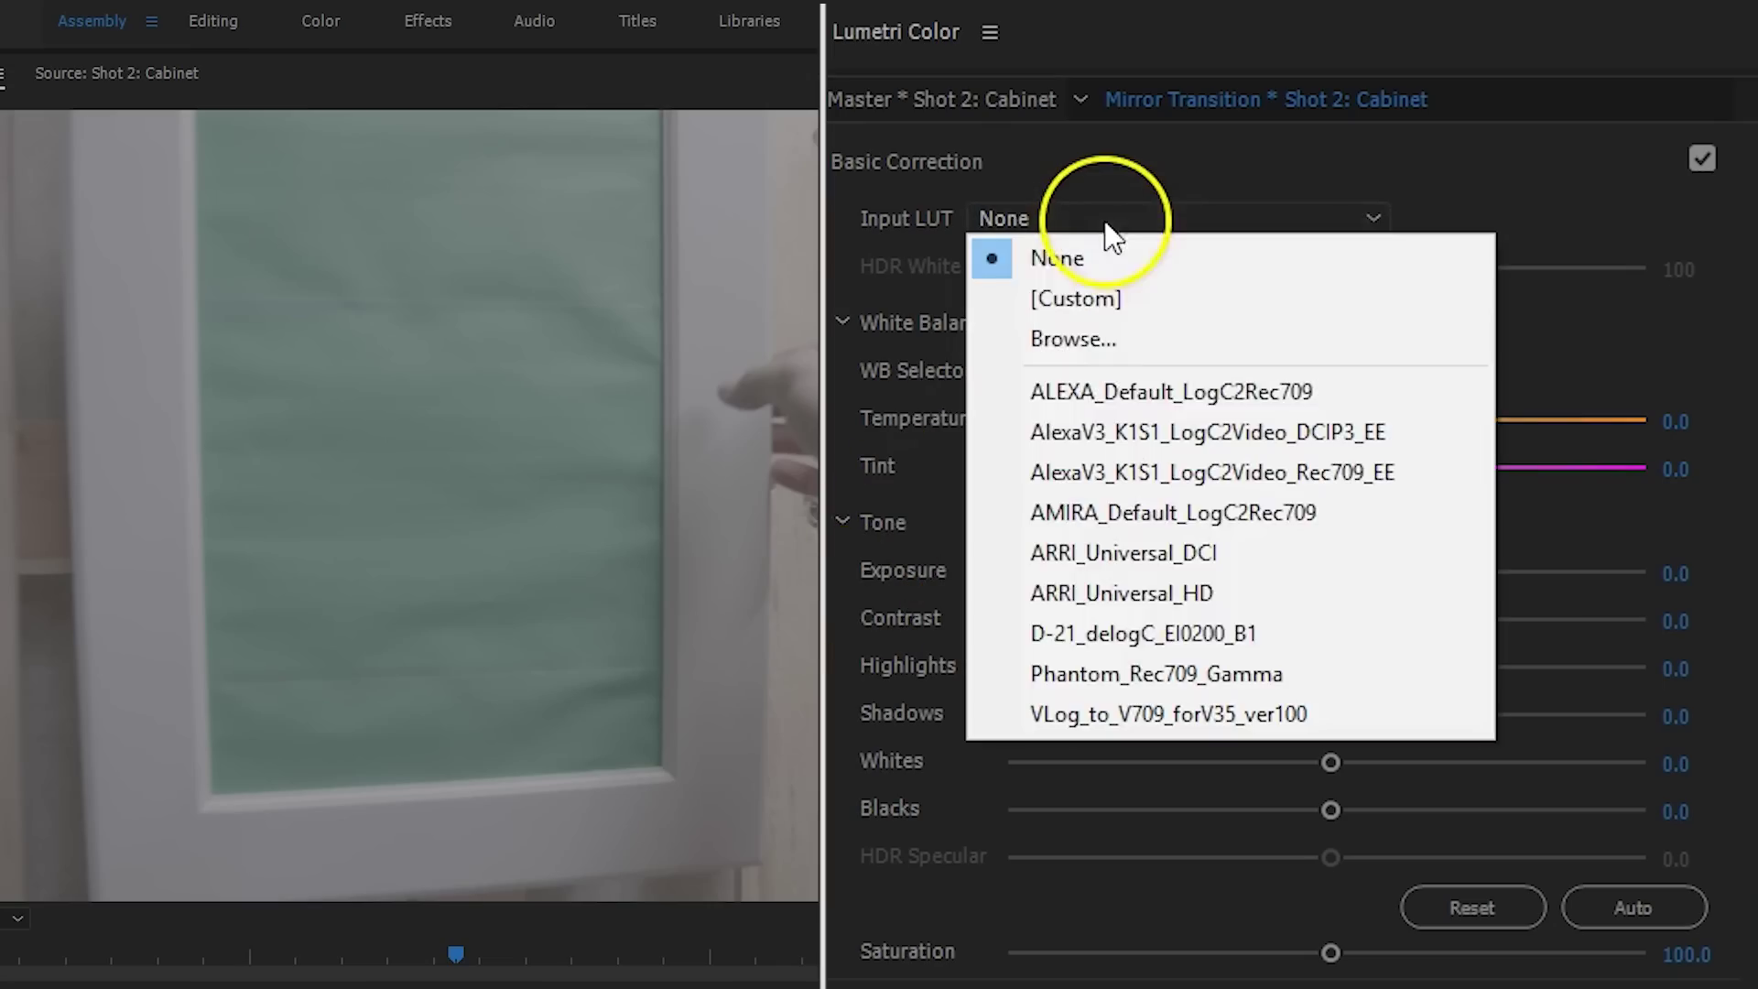
left_click(1154, 723)
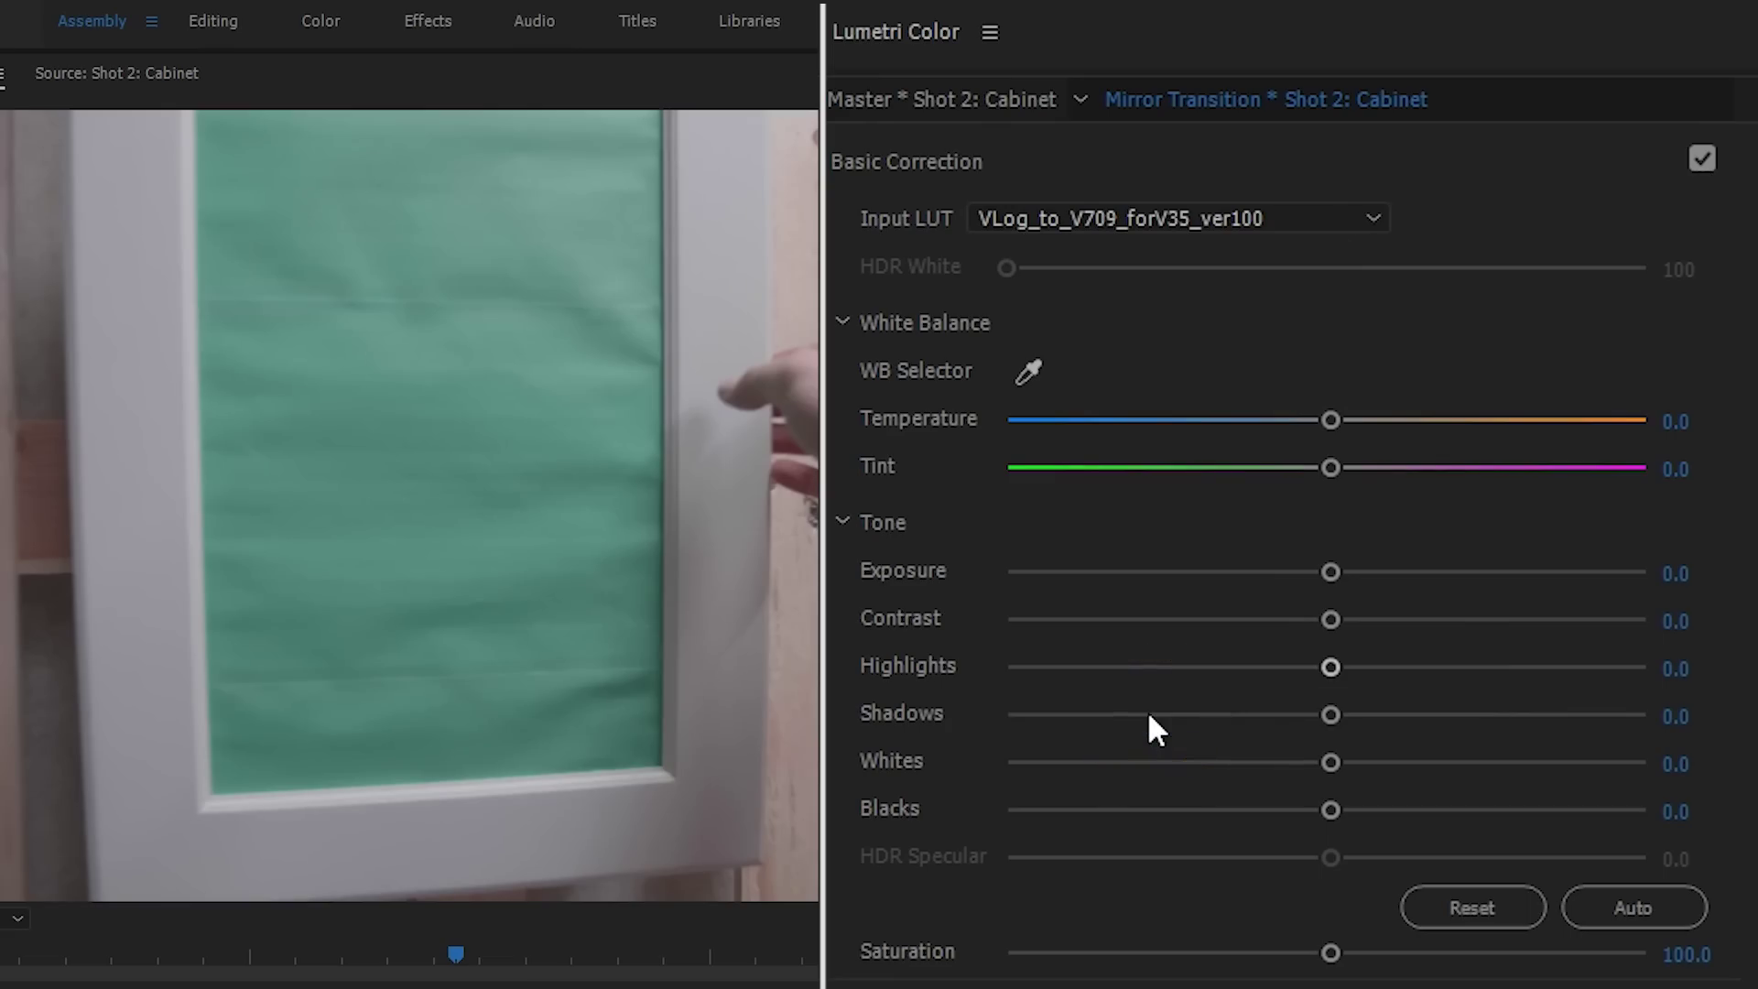
left_click_drag(1329, 620, 1342, 621)
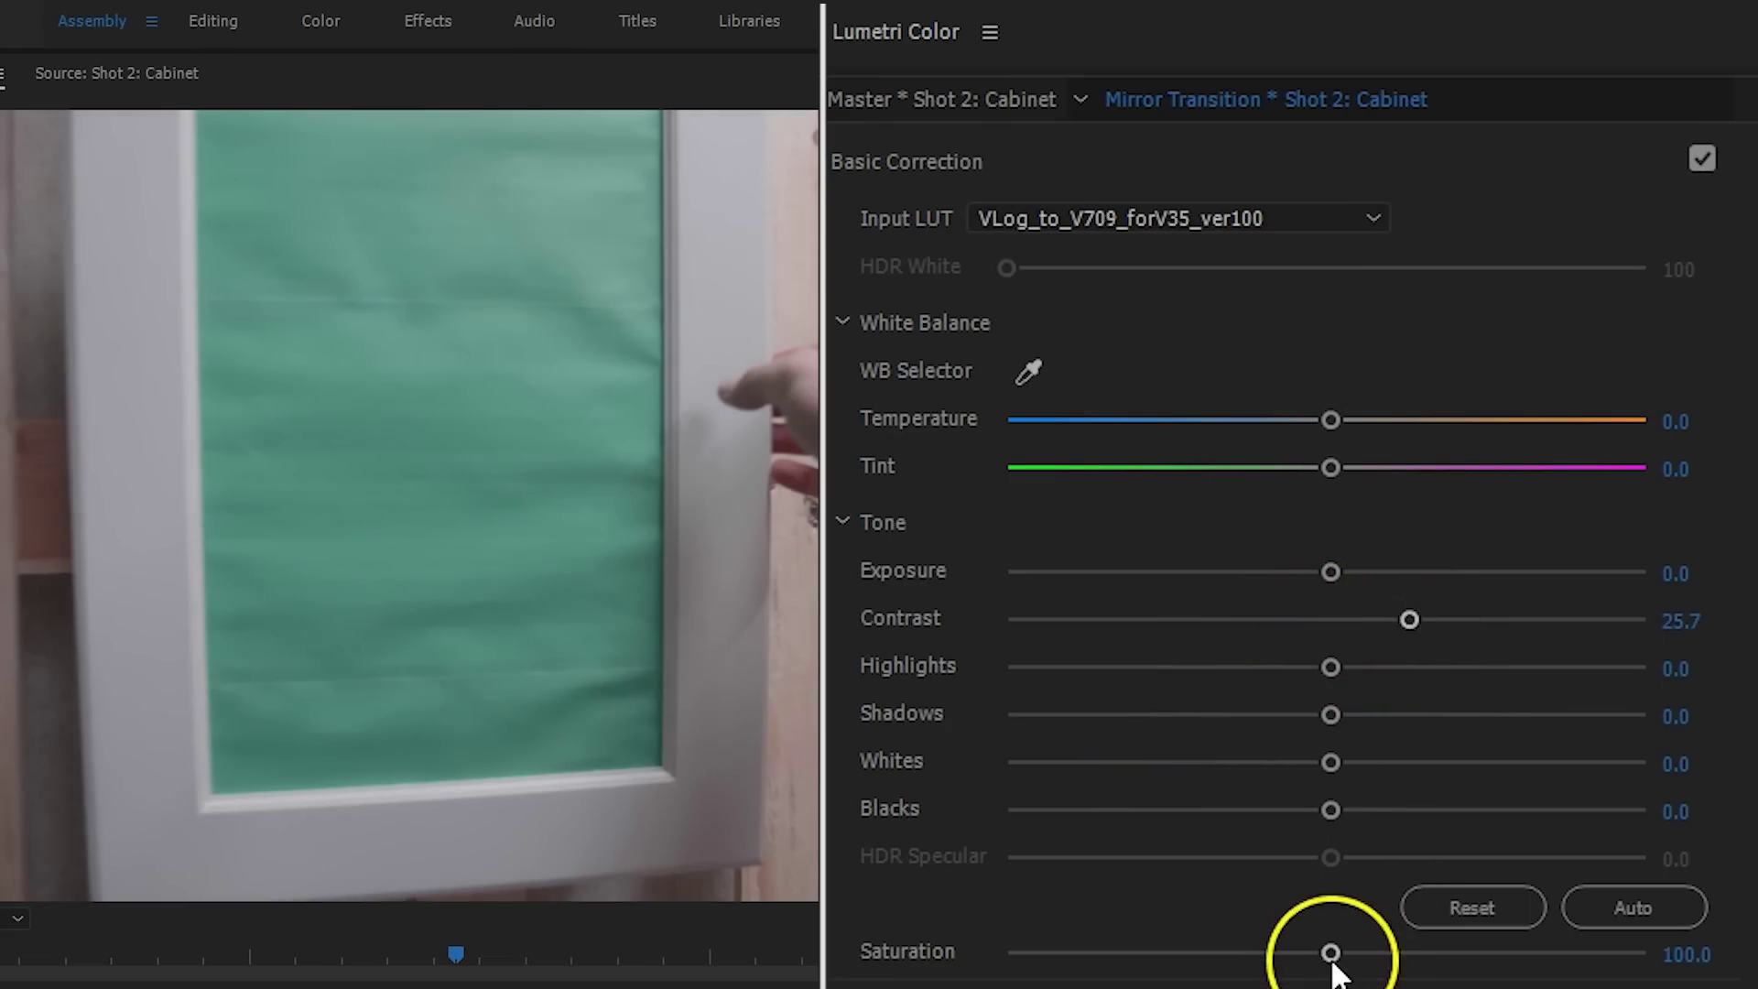
left_click_drag(1392, 952, 1394, 952)
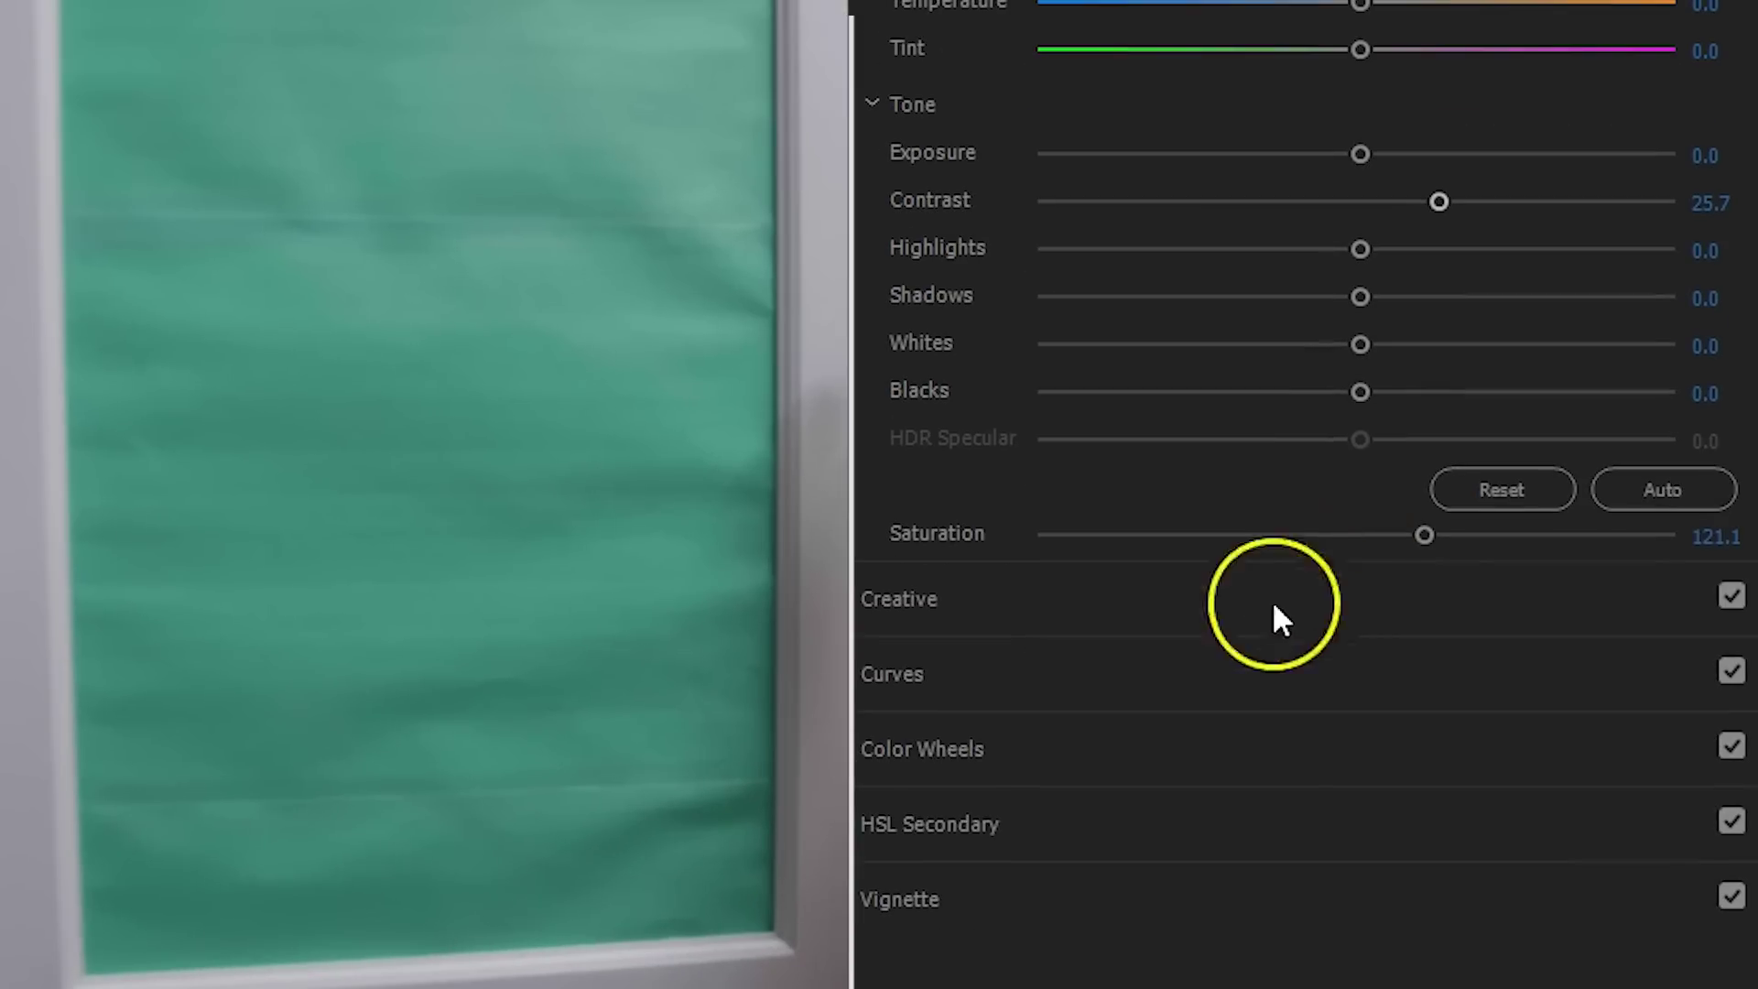
Sample the mirror's green in HSL Secondary, then widen the hue, saturation and lightness ranges using the grey mask preview
left_click(963, 827)
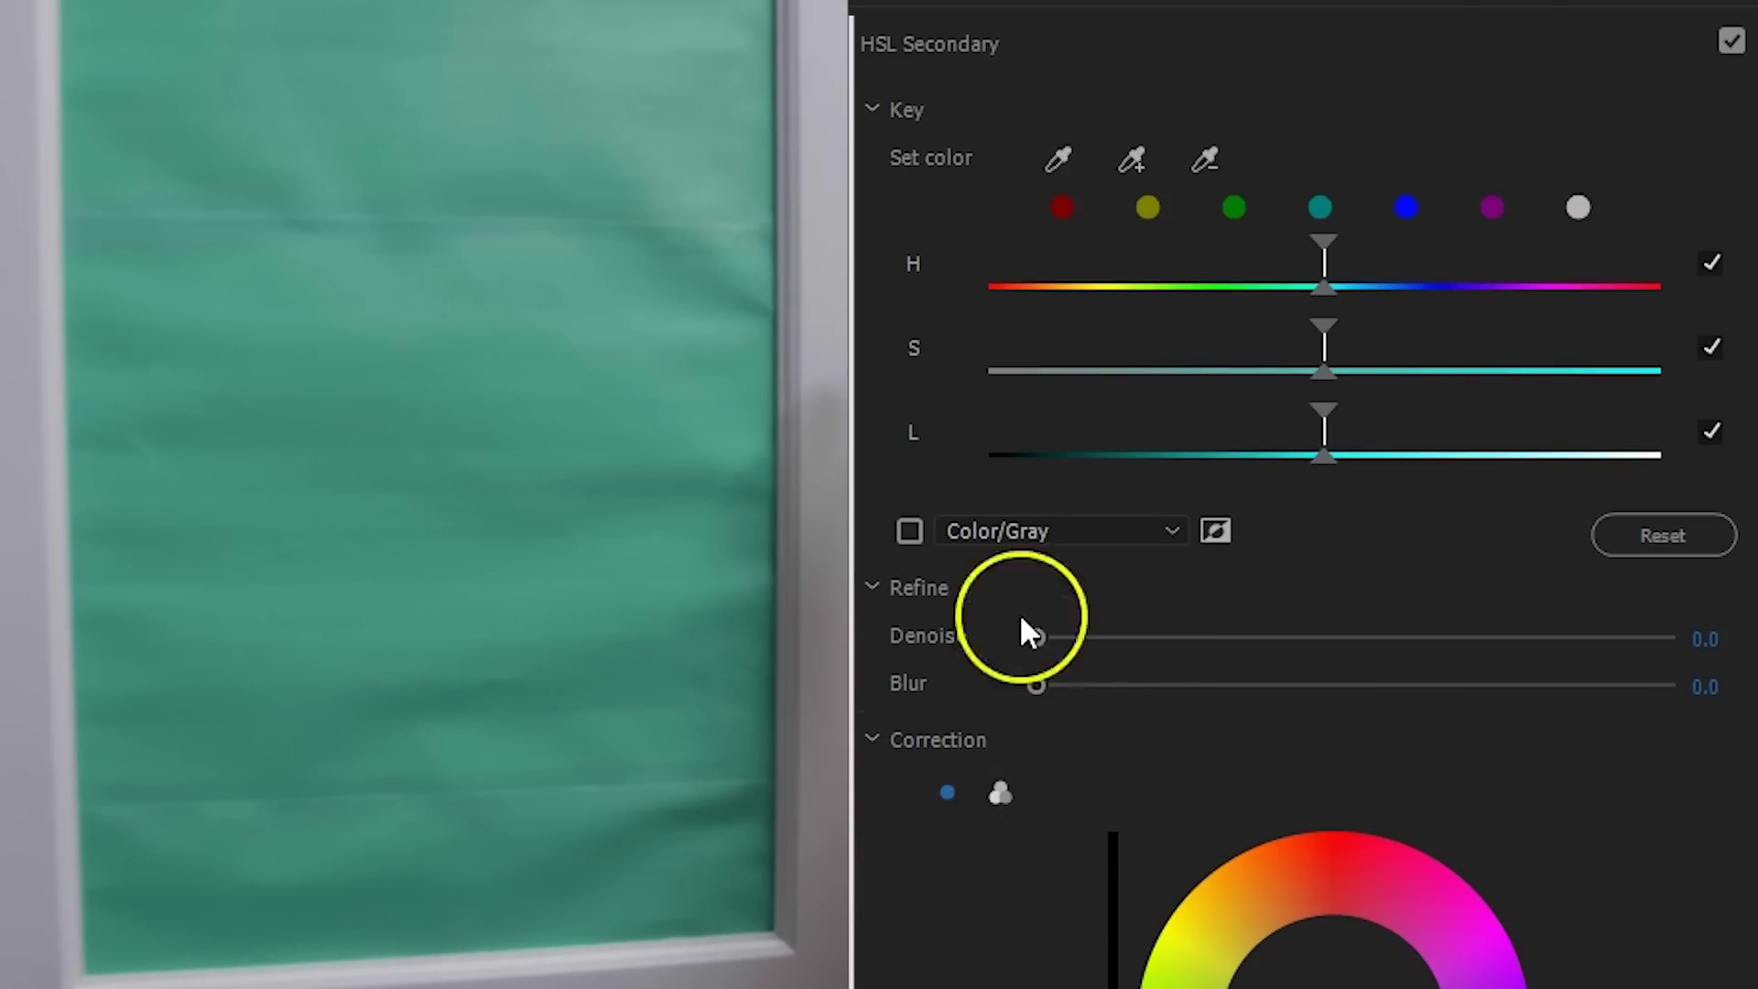
left_click(450, 384)
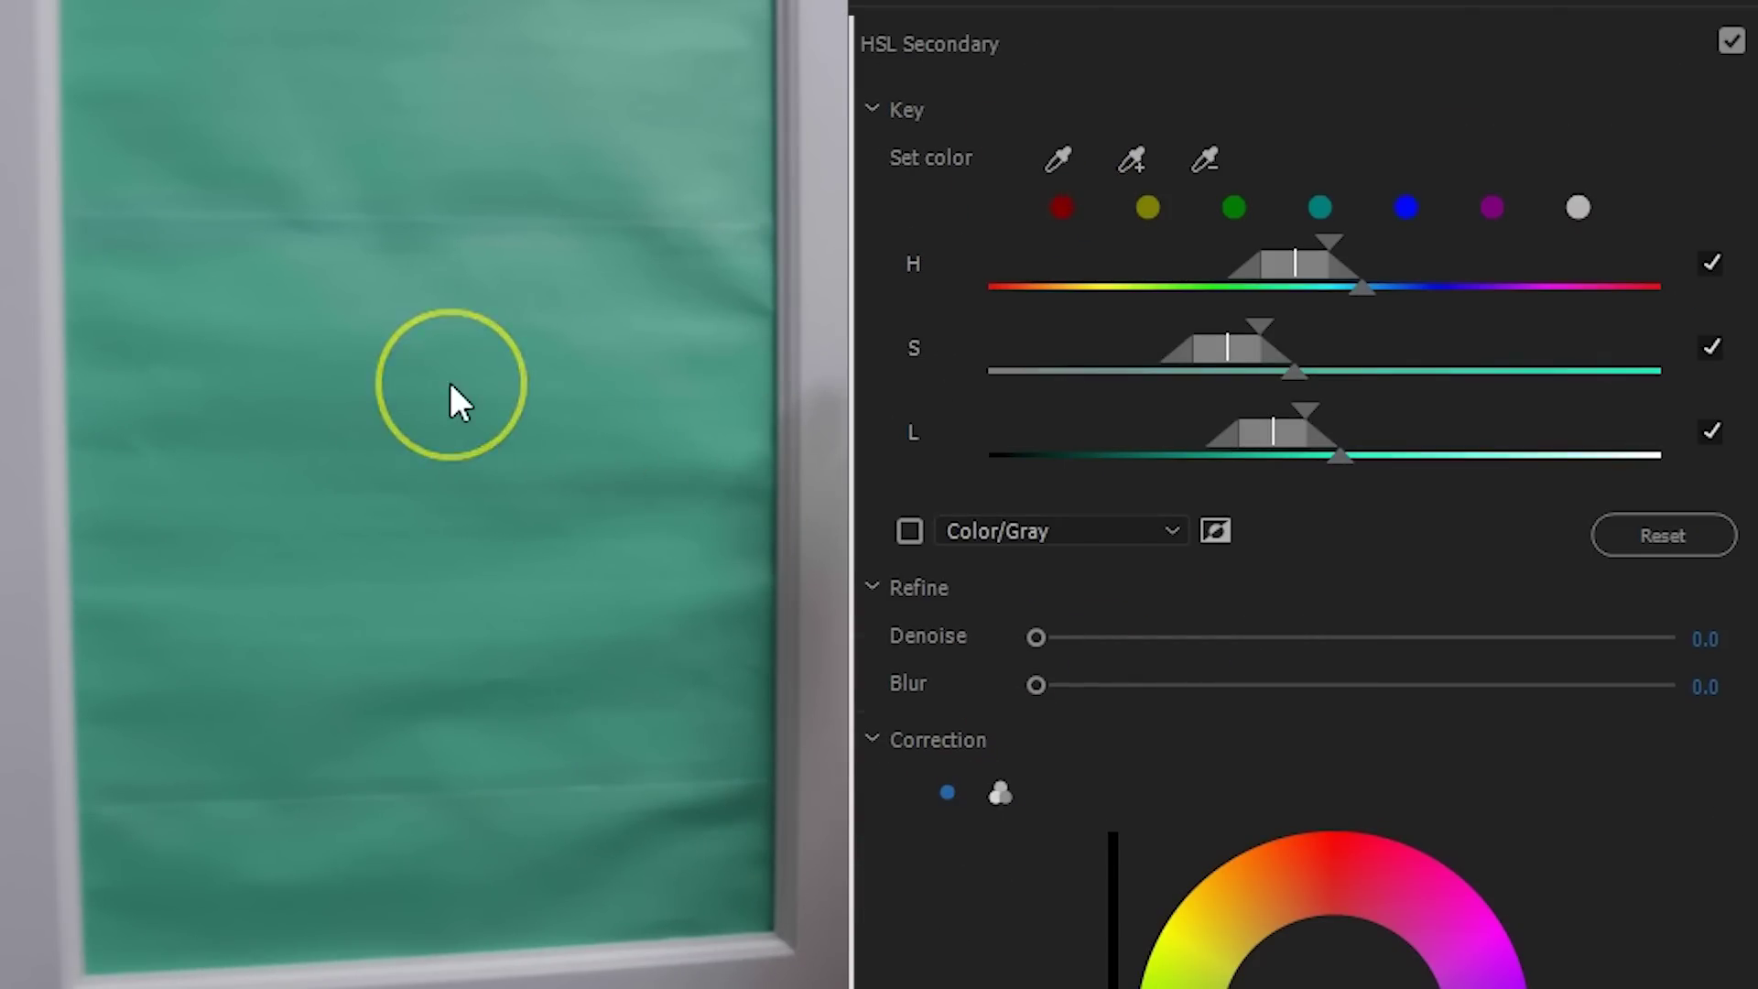
left_click(912, 530)
left_click_drag(1257, 324, 1310, 439)
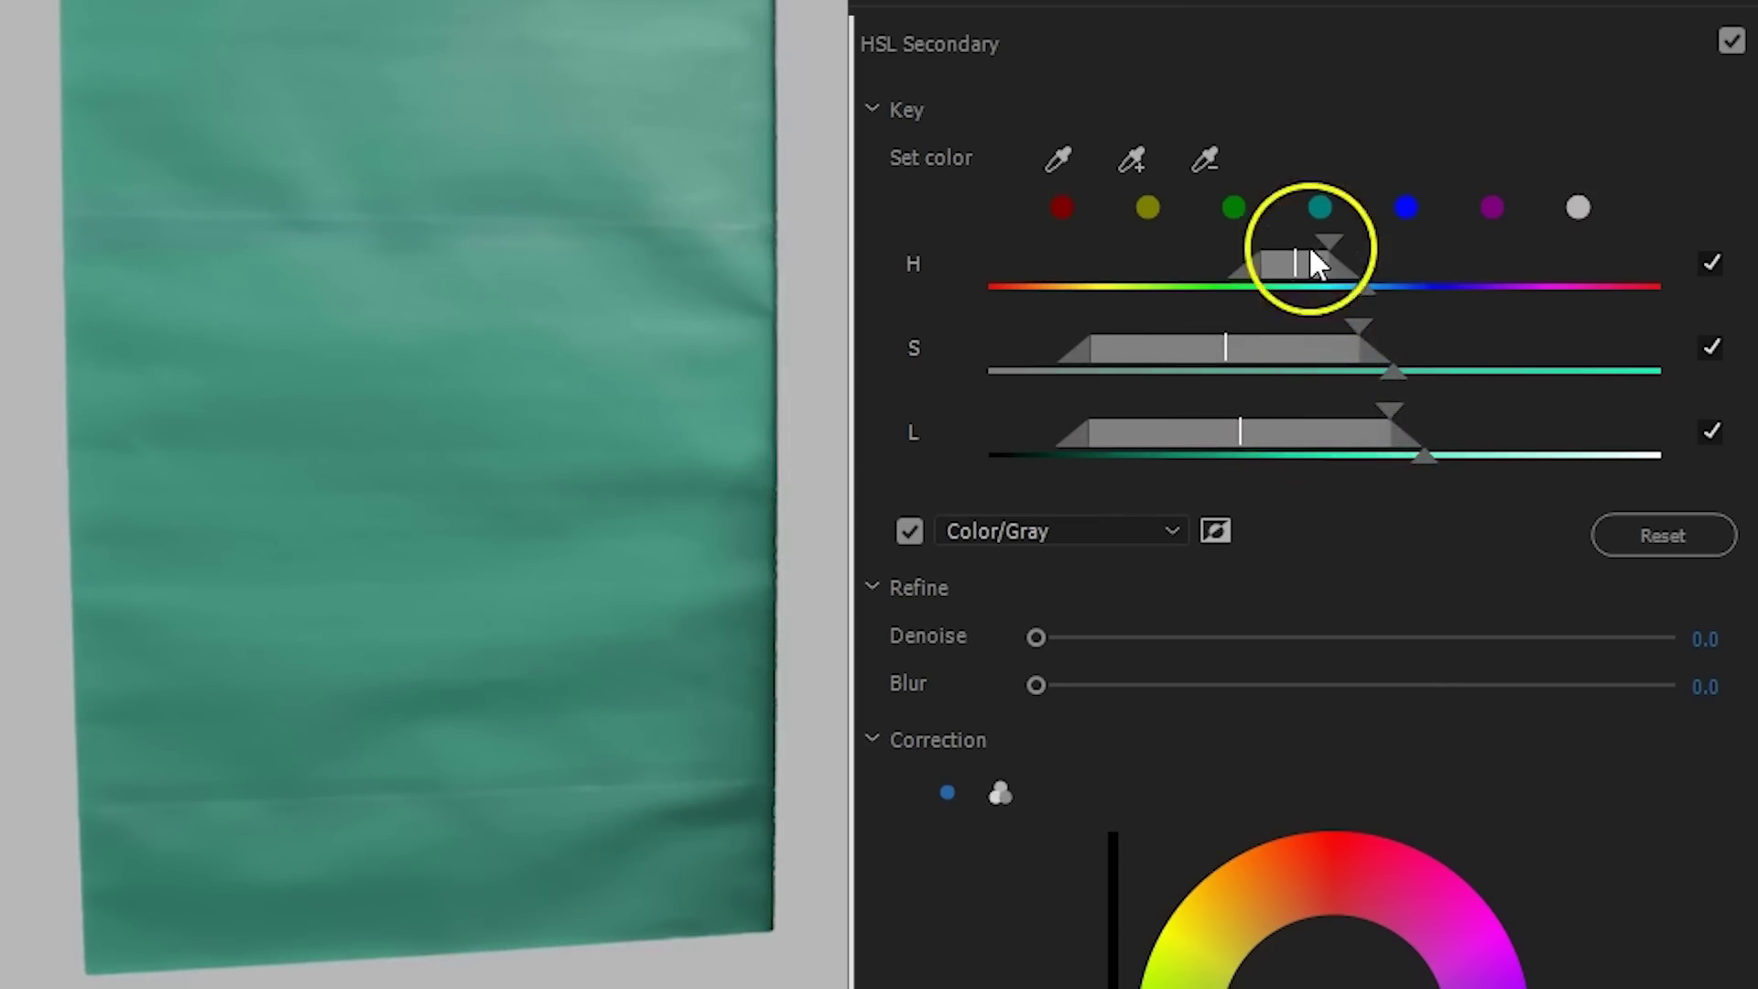
left_click_drag(1327, 240, 1343, 240)
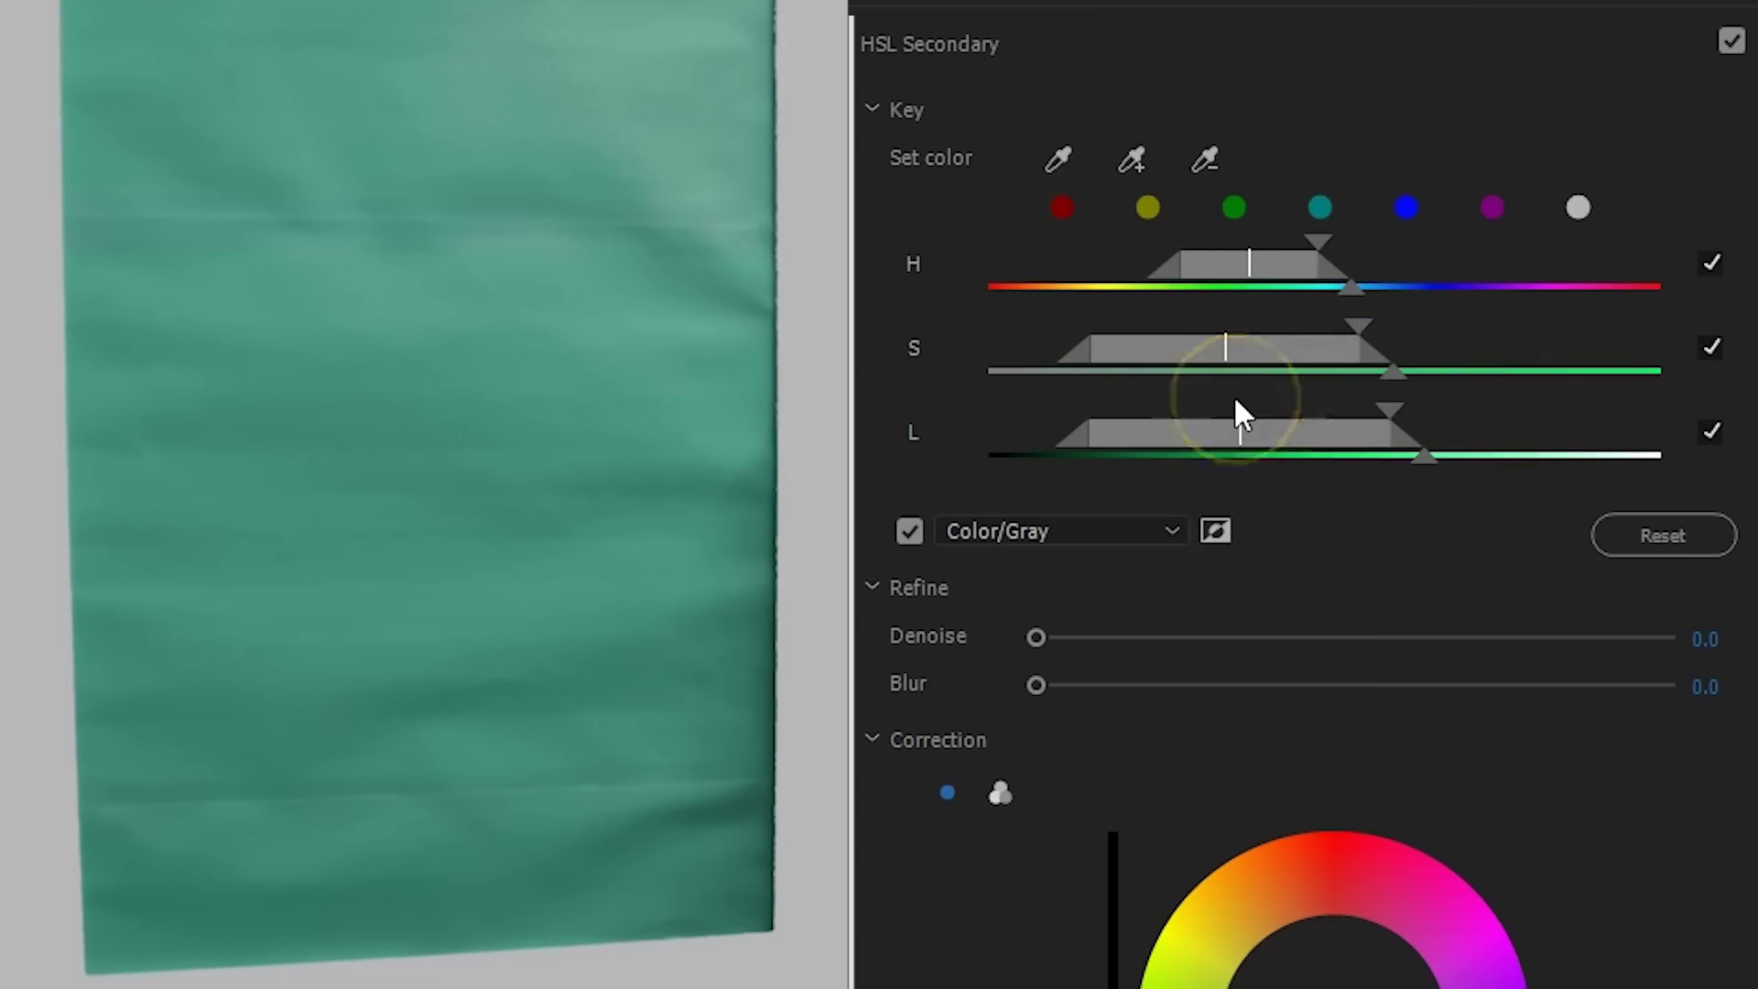
left_click(910, 533)
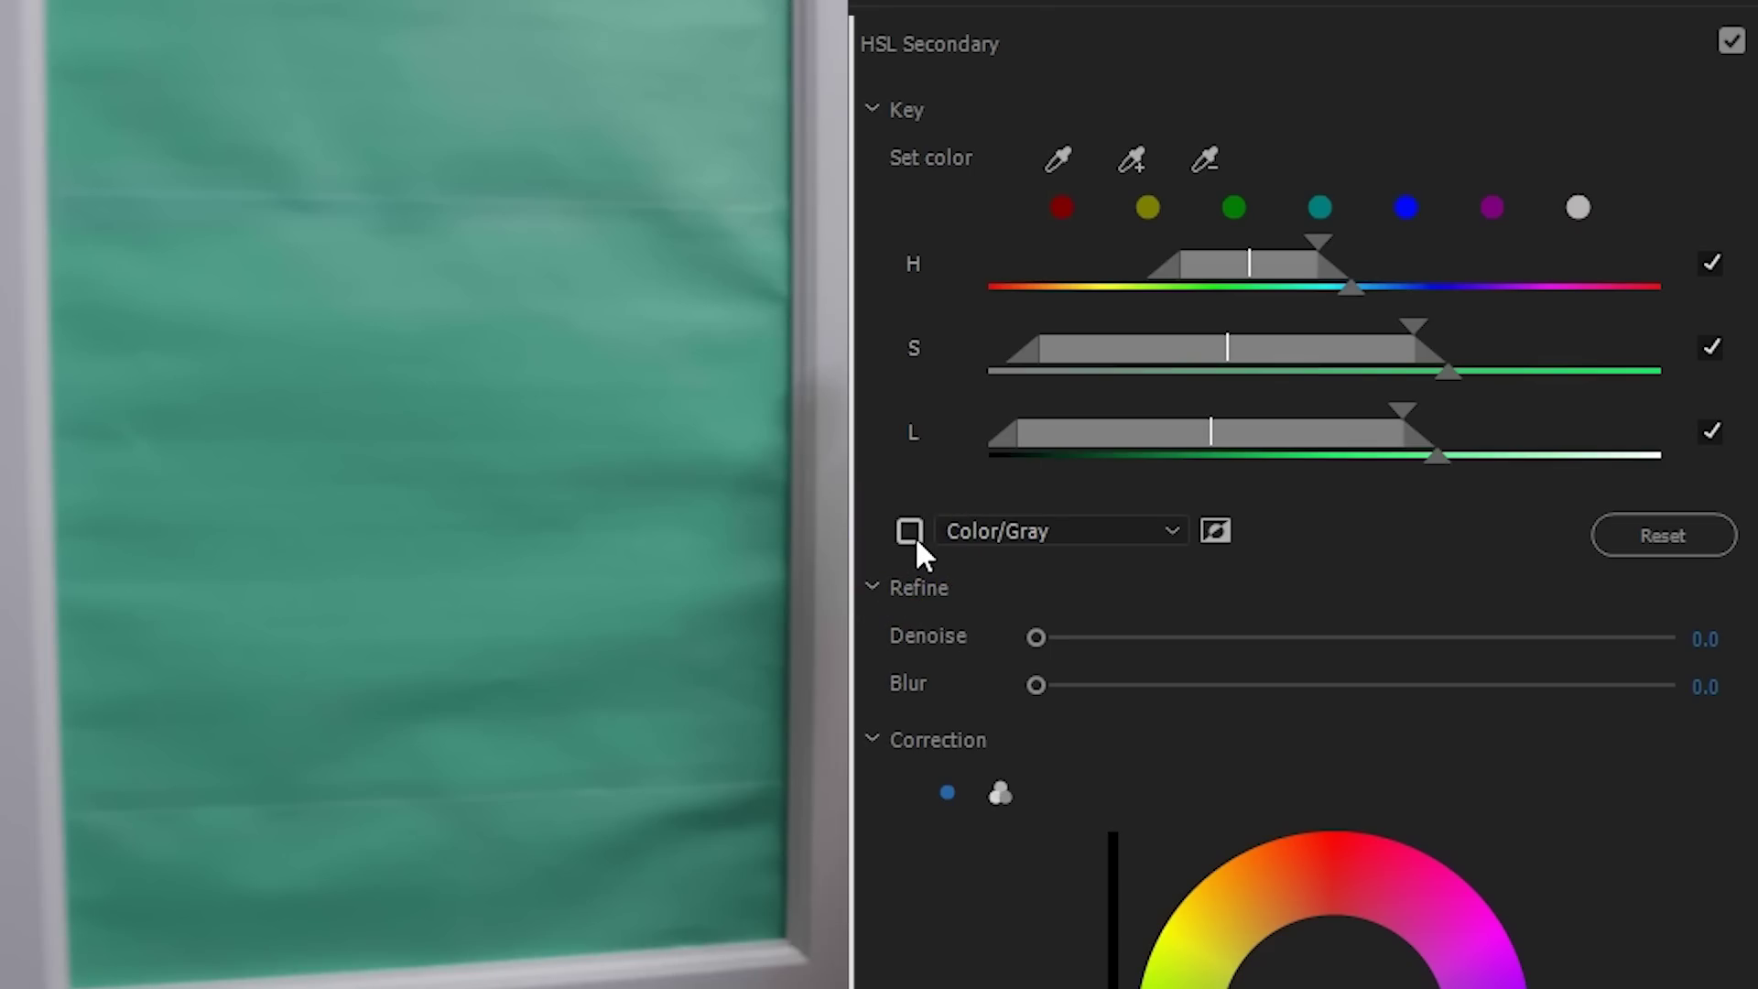
scroll(915, 536, "down", 5)
Set the HSL Secondary correction to Tint -56.0 and Saturation 117.1
left_click(933, 77)
scroll(943, 73, "down", 1)
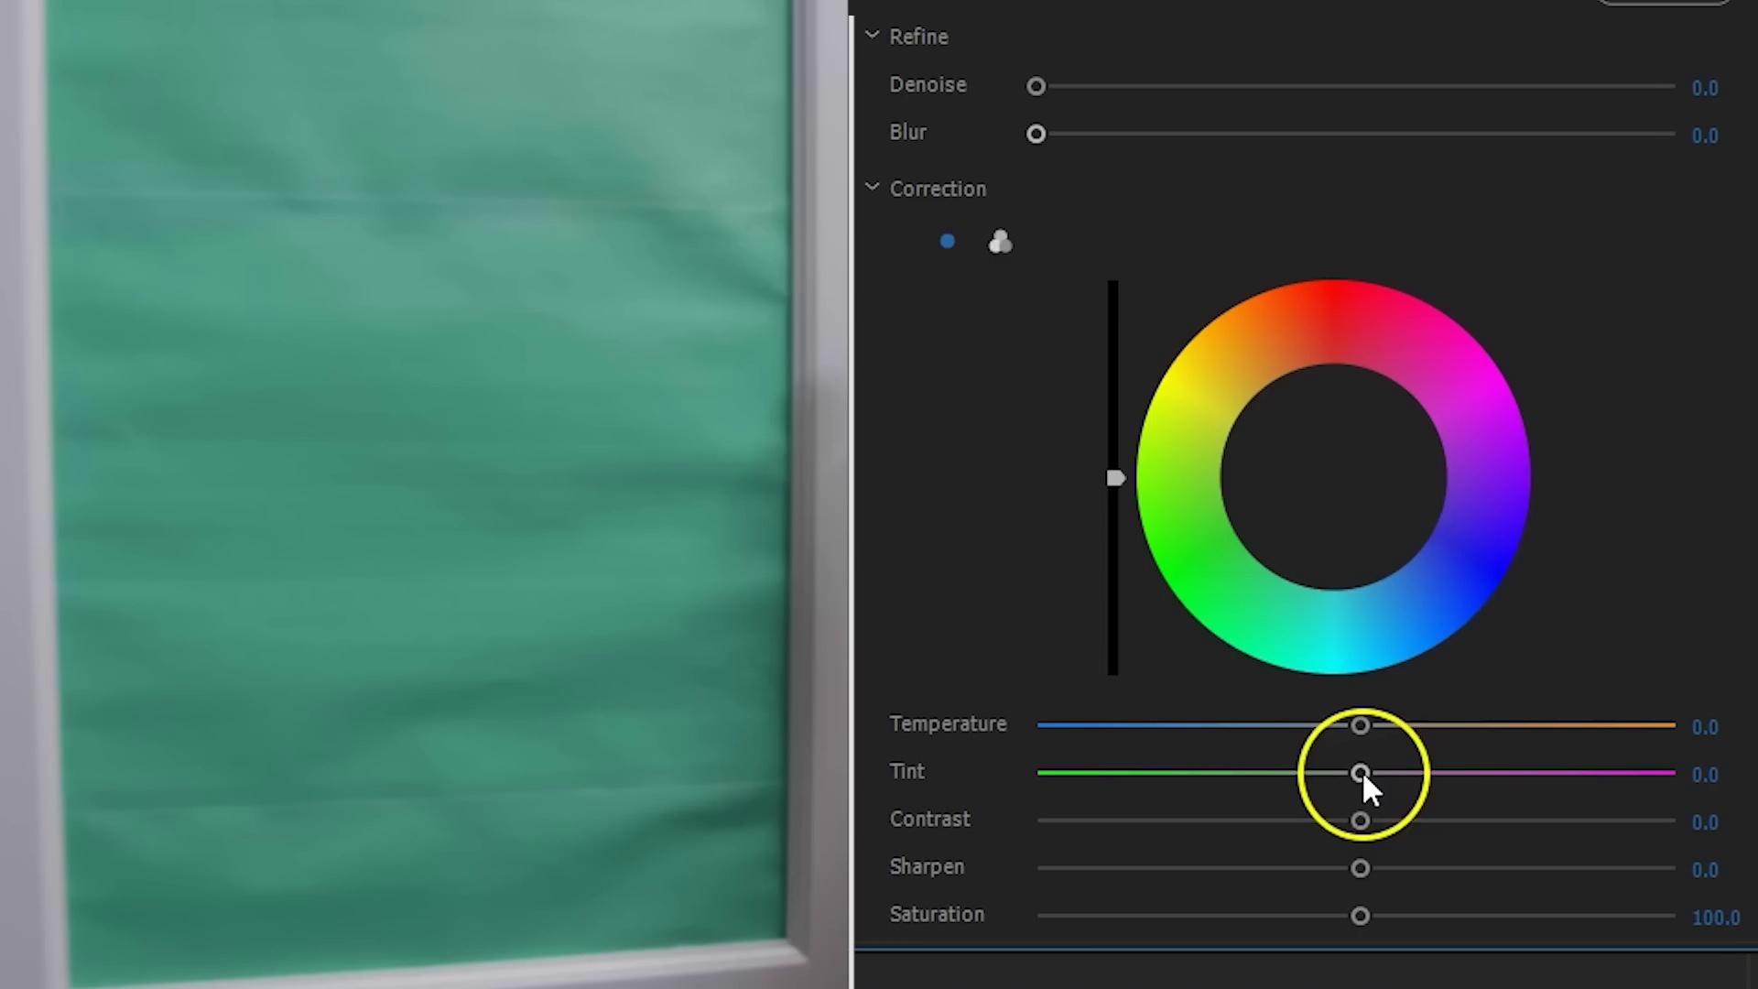
left_click_drag(1360, 773, 1302, 775)
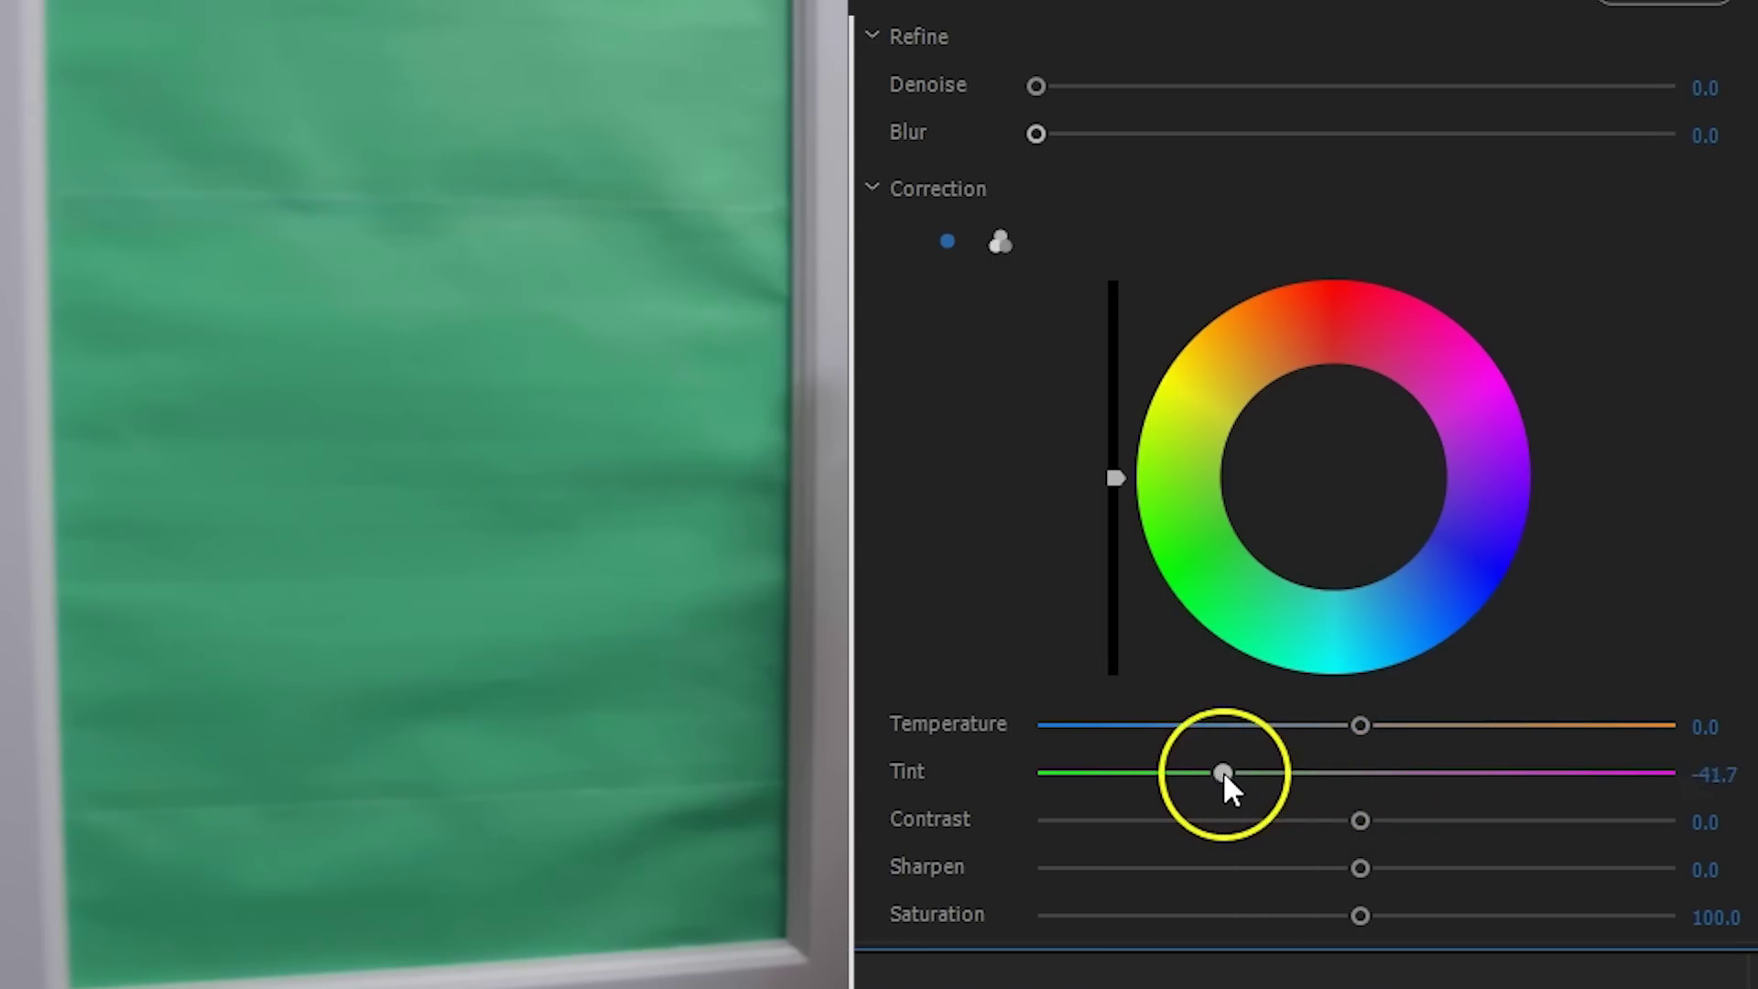
left_click_drag(1181, 777, 1178, 774)
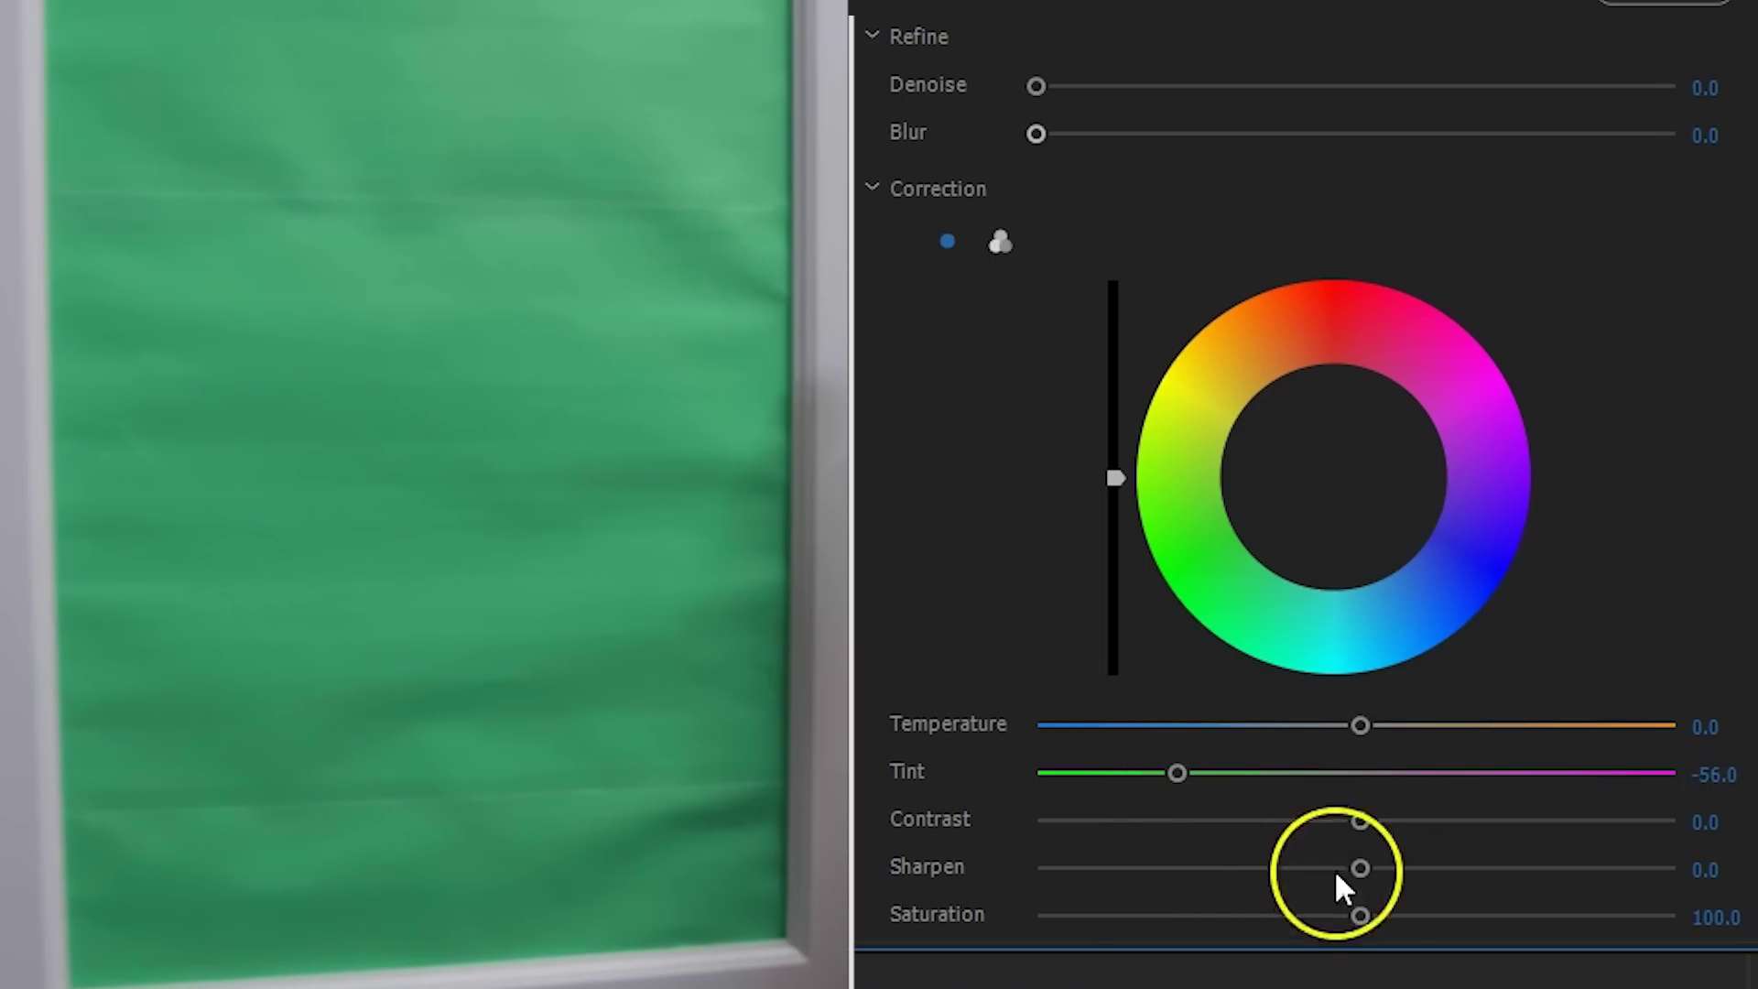
left_click_drag(1360, 918, 1411, 916)
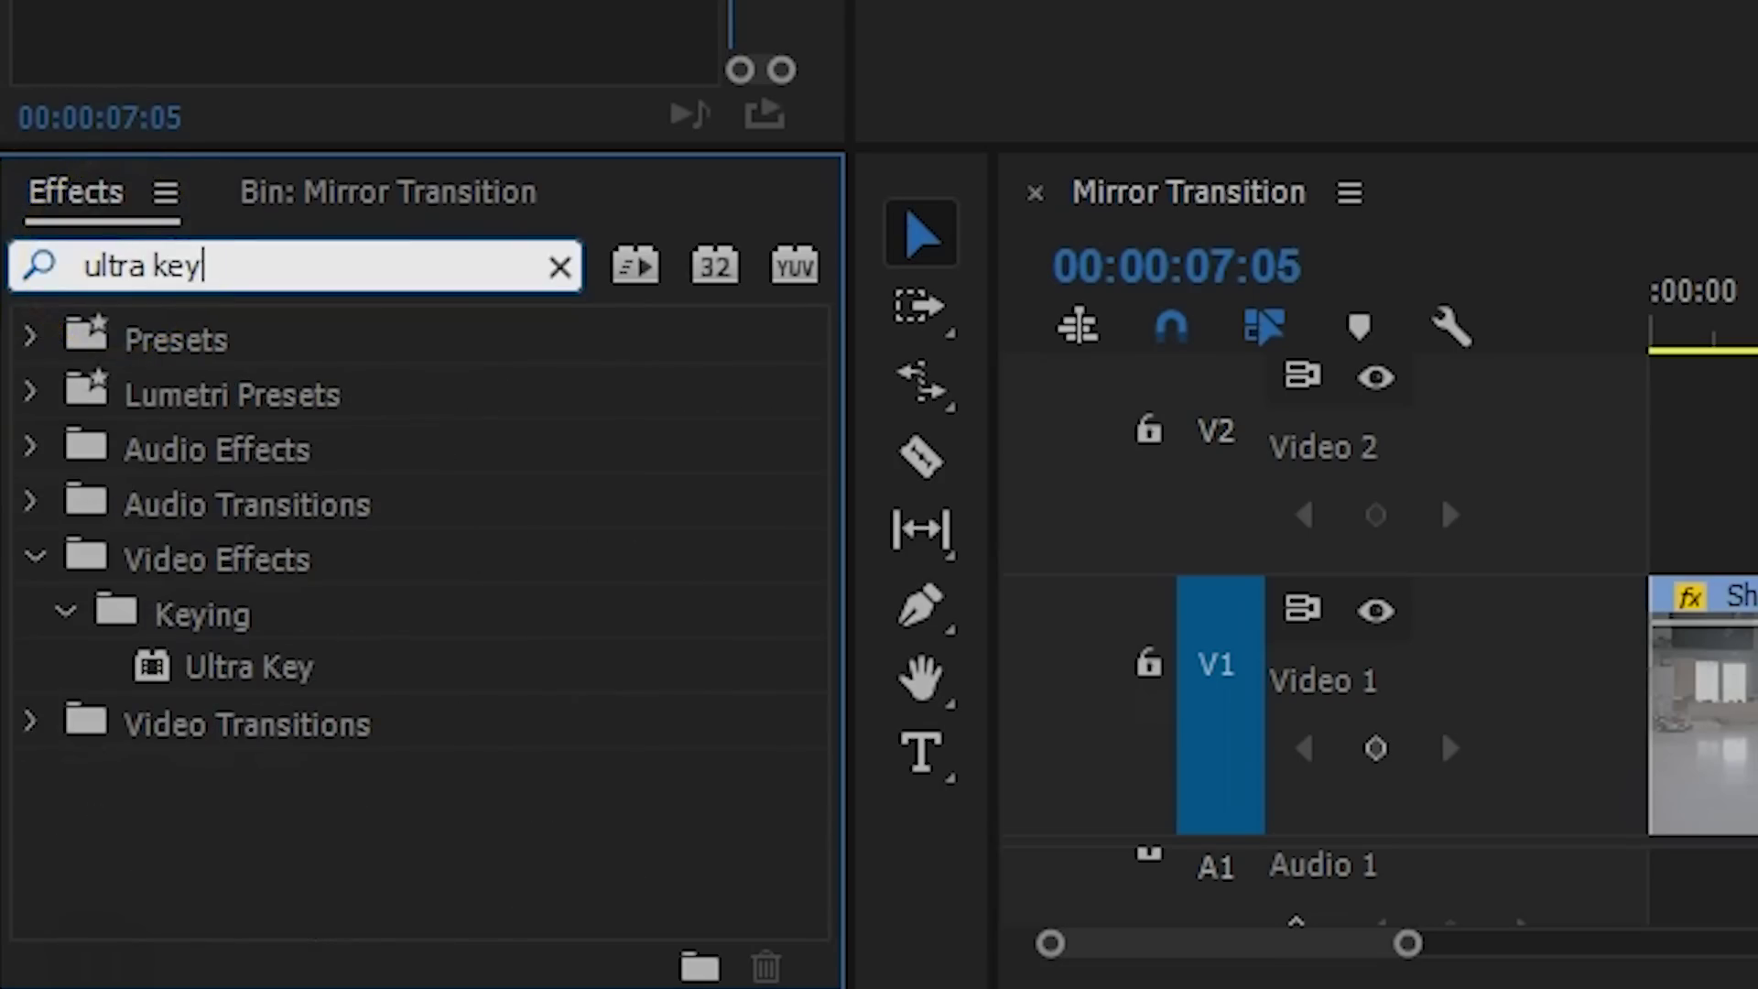
Apply Ultra Key to Shot 2: Cabinet, sample the mirror's green as Key Color, and expand Matte Generation
left_click_drag(290, 674, 1757, 724)
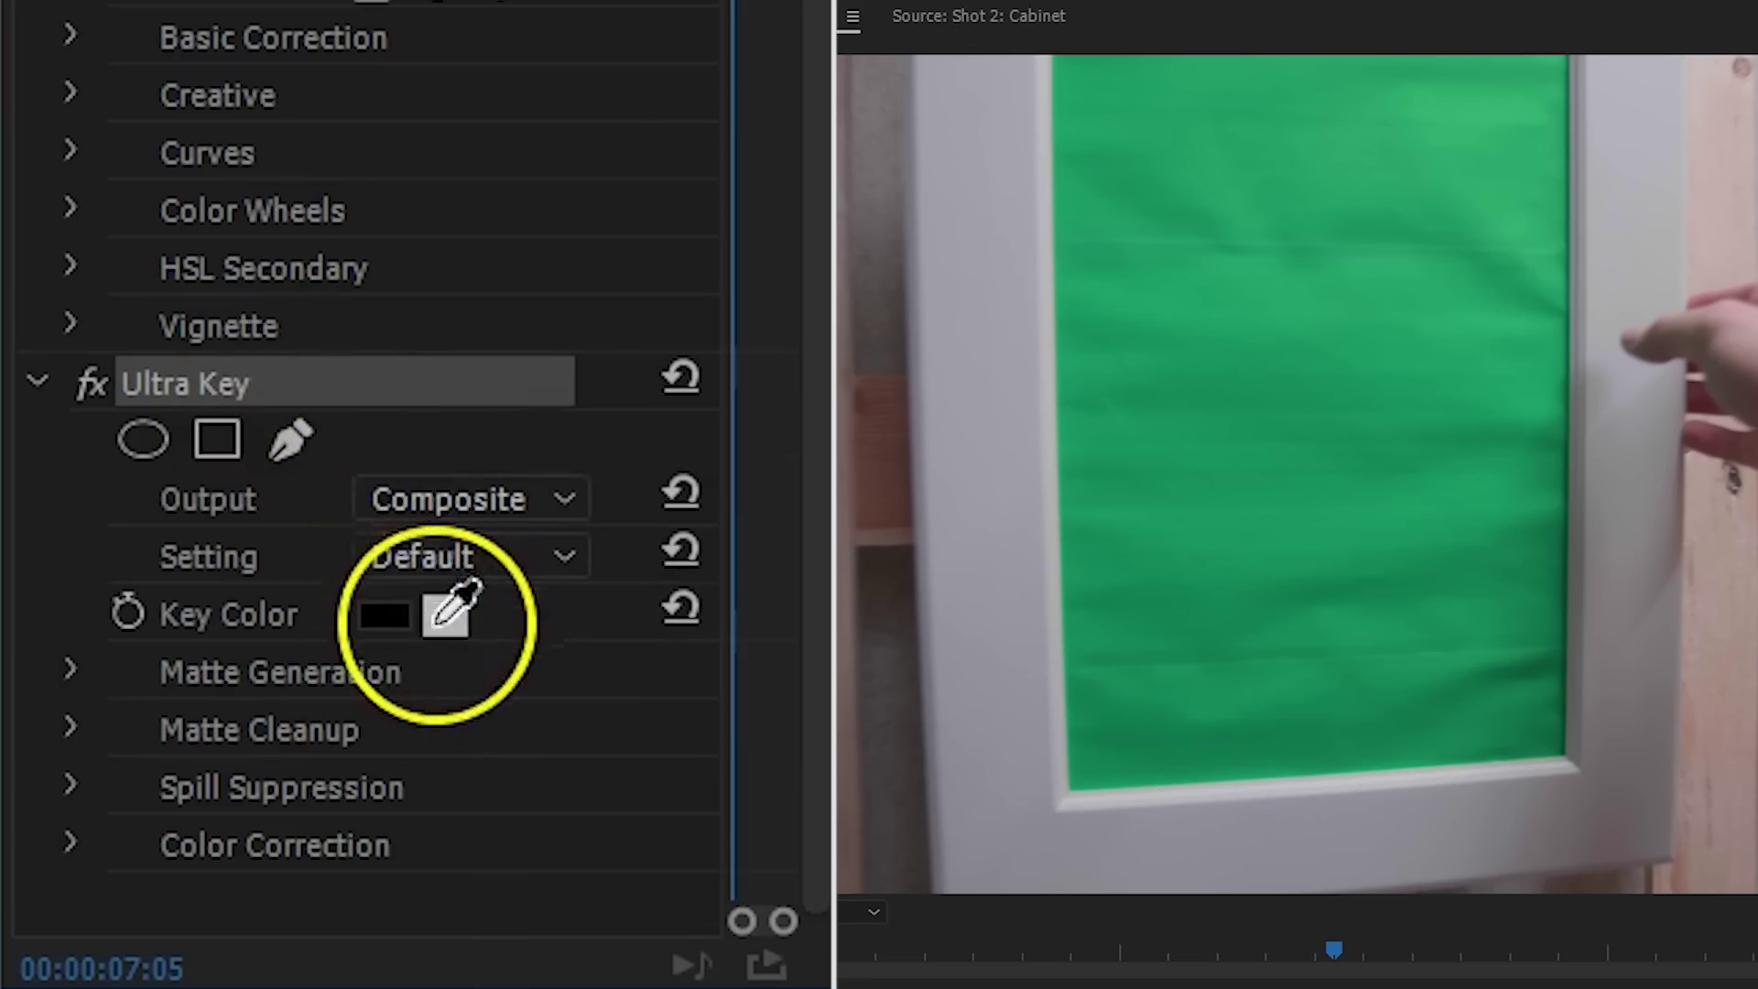
left_click(446, 615)
left_click(1298, 423)
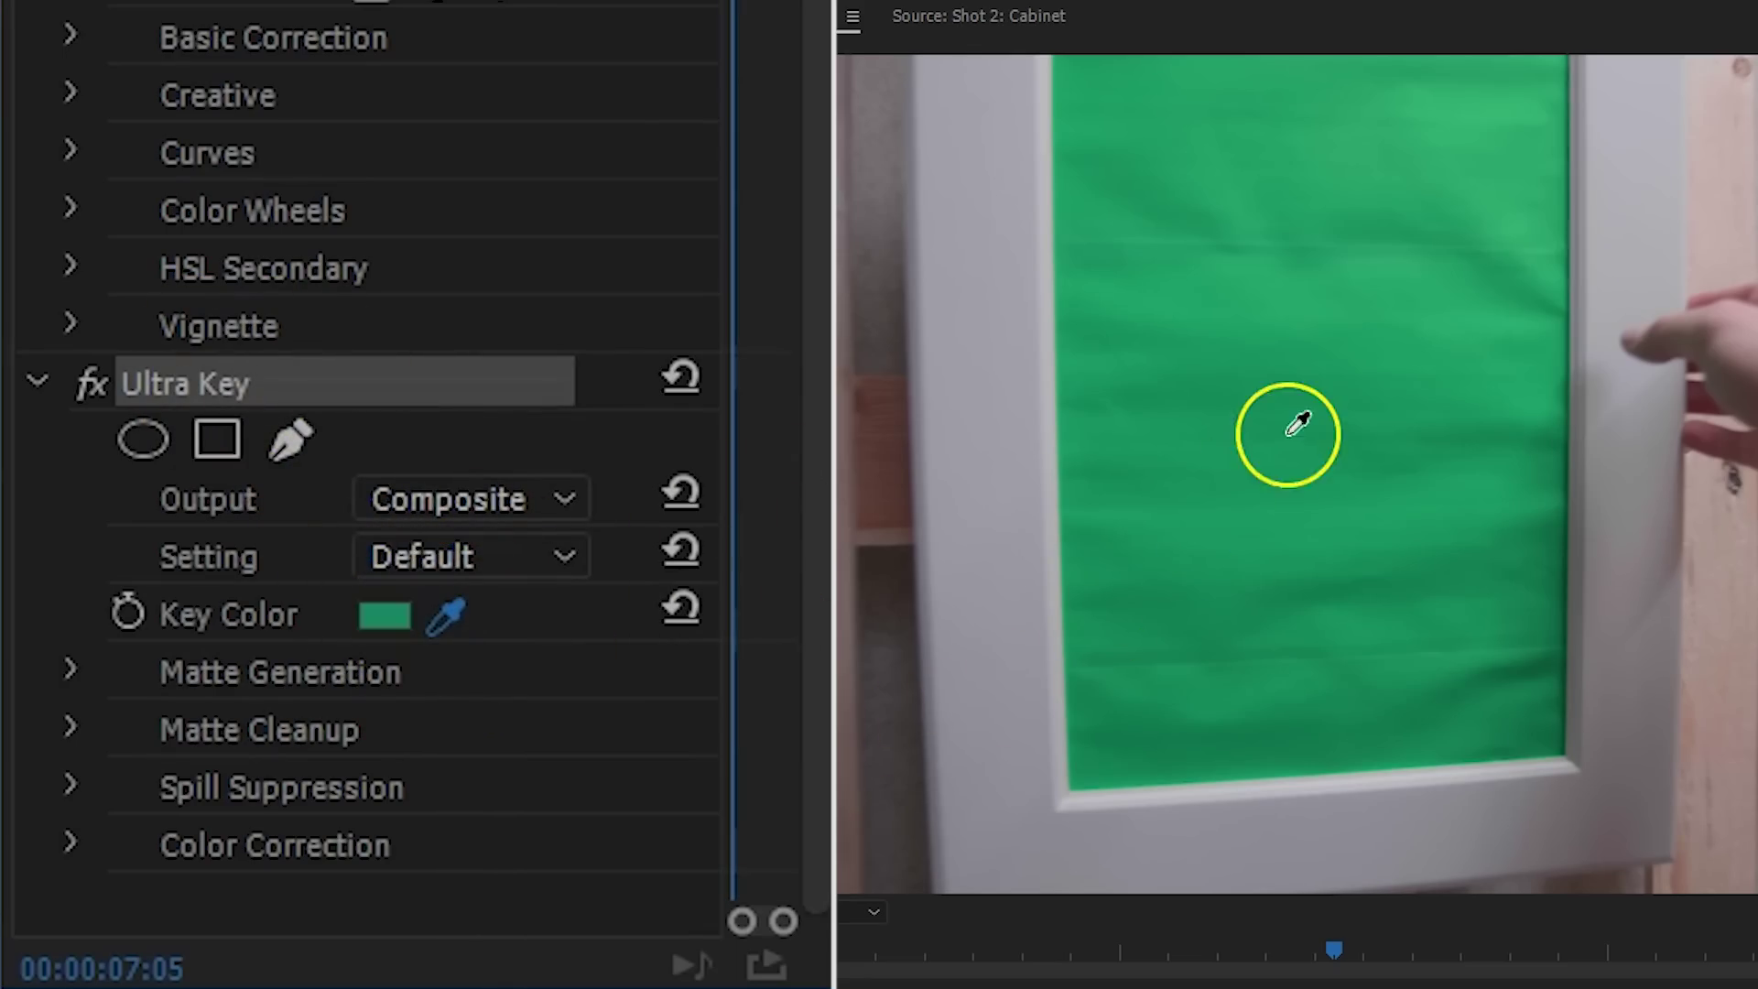
left_click(1337, 371)
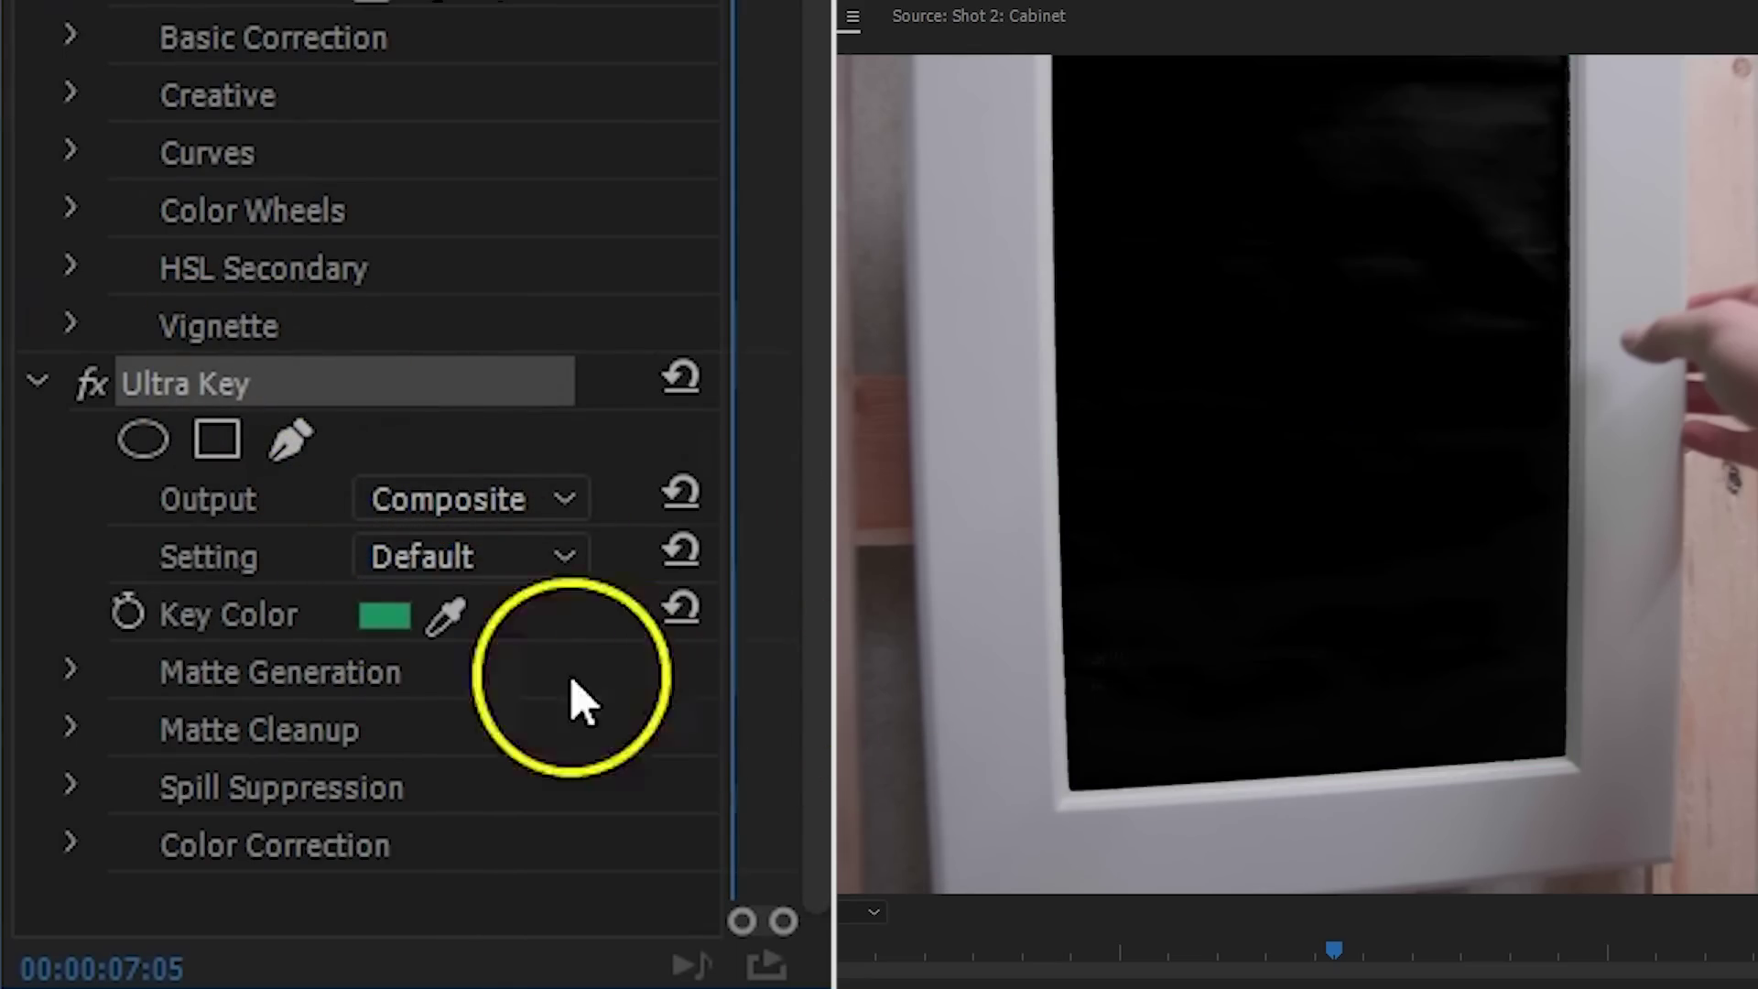
left_click(71, 676)
left_click_drag(827, 577, 785, 856)
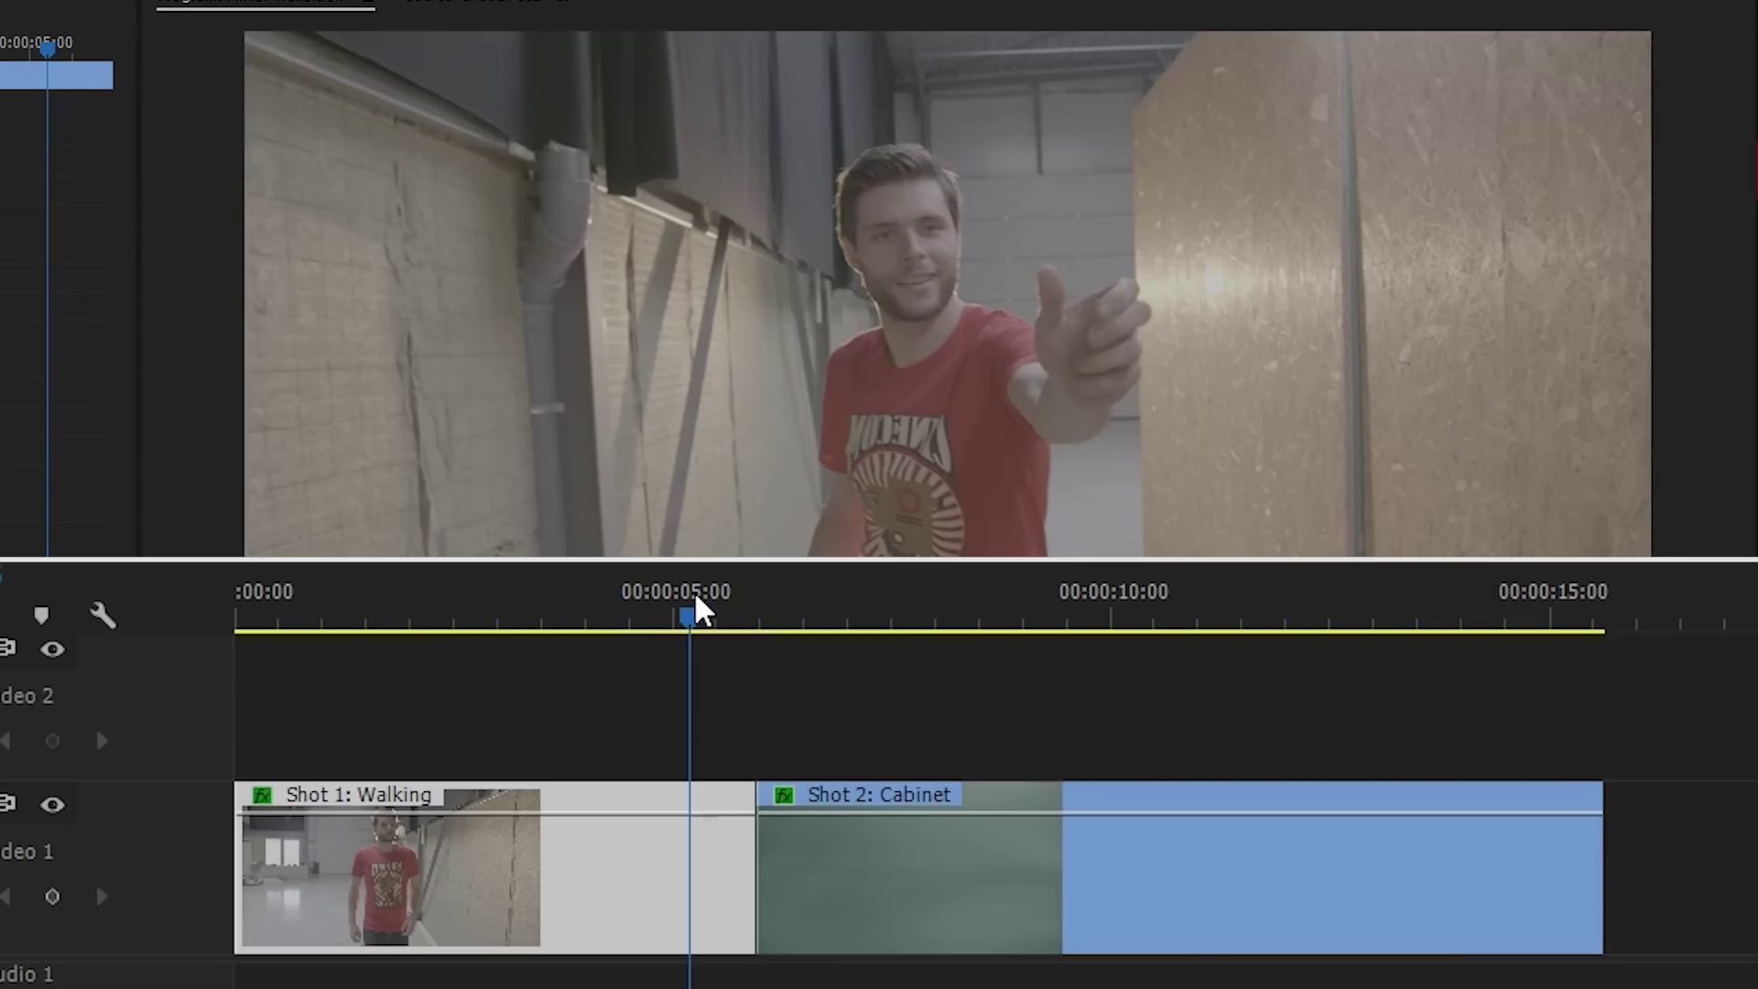
Move Shot 2: Cabinet onto the track above, starting at 00:00:04:00
left_click_drag(974, 902, 797, 753)
left_click(824, 749)
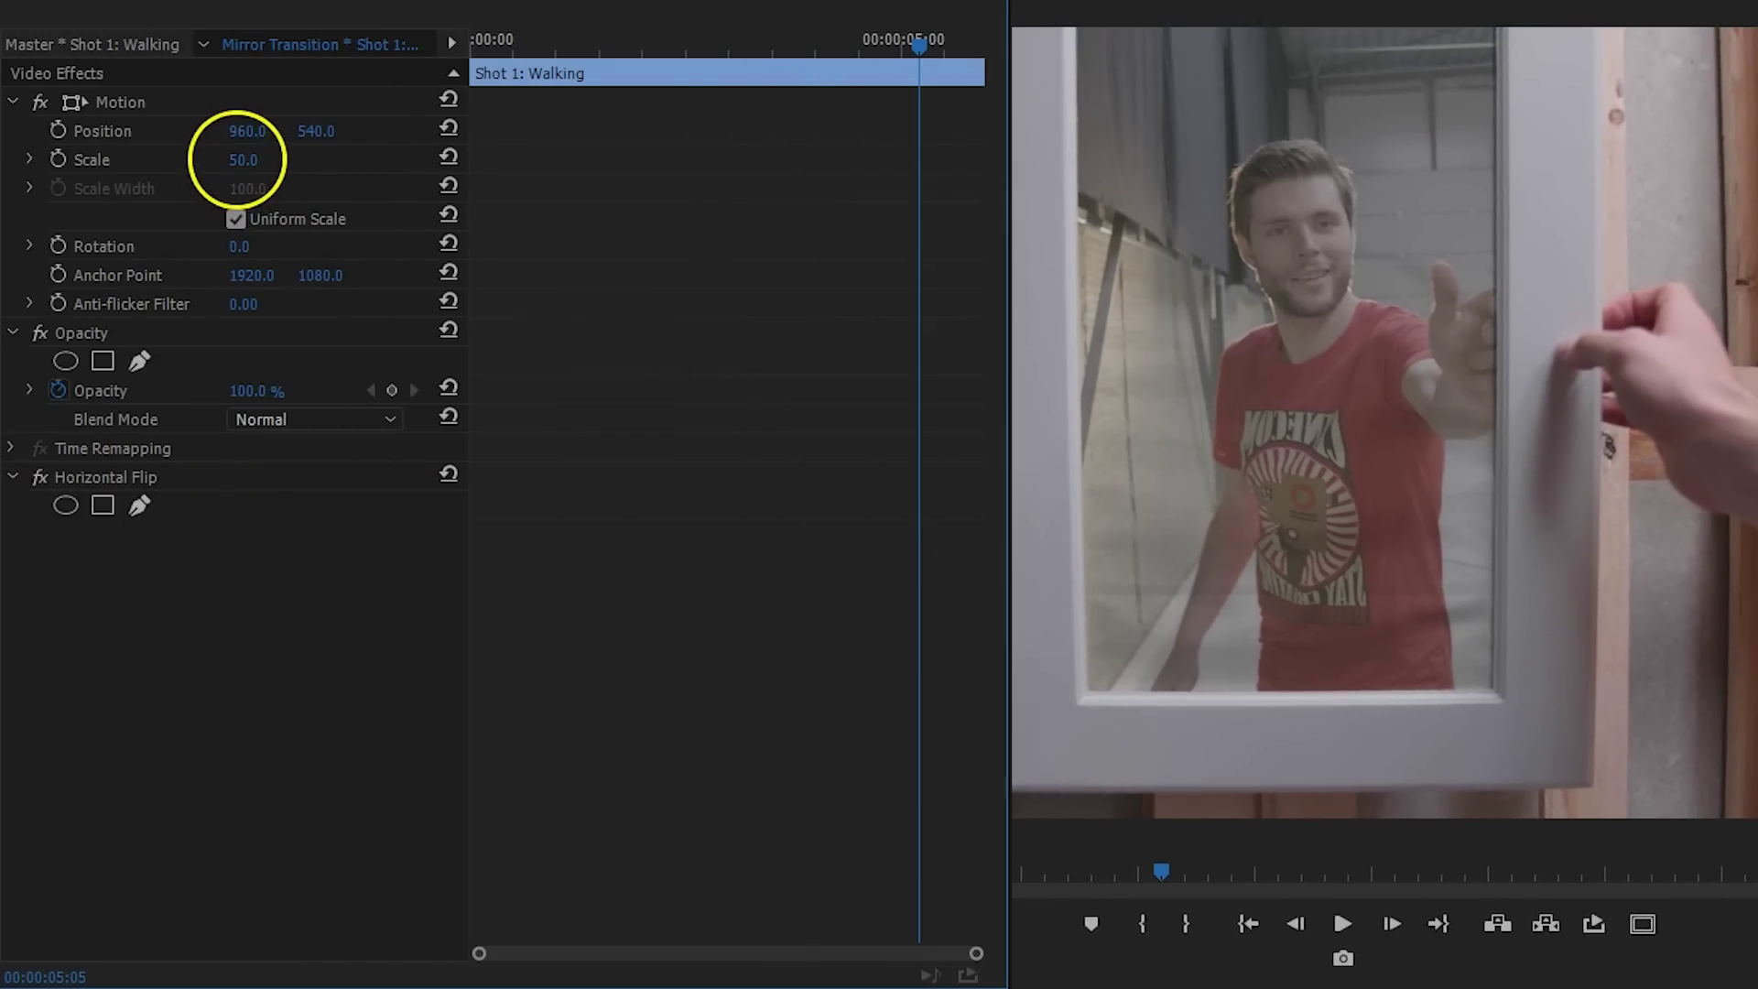
Scale the walking shot to 69 and set a Position keyframe at 978, 650
left_click_drag(252, 157, 444, 137)
left_click_drag(228, 135, 381, 129)
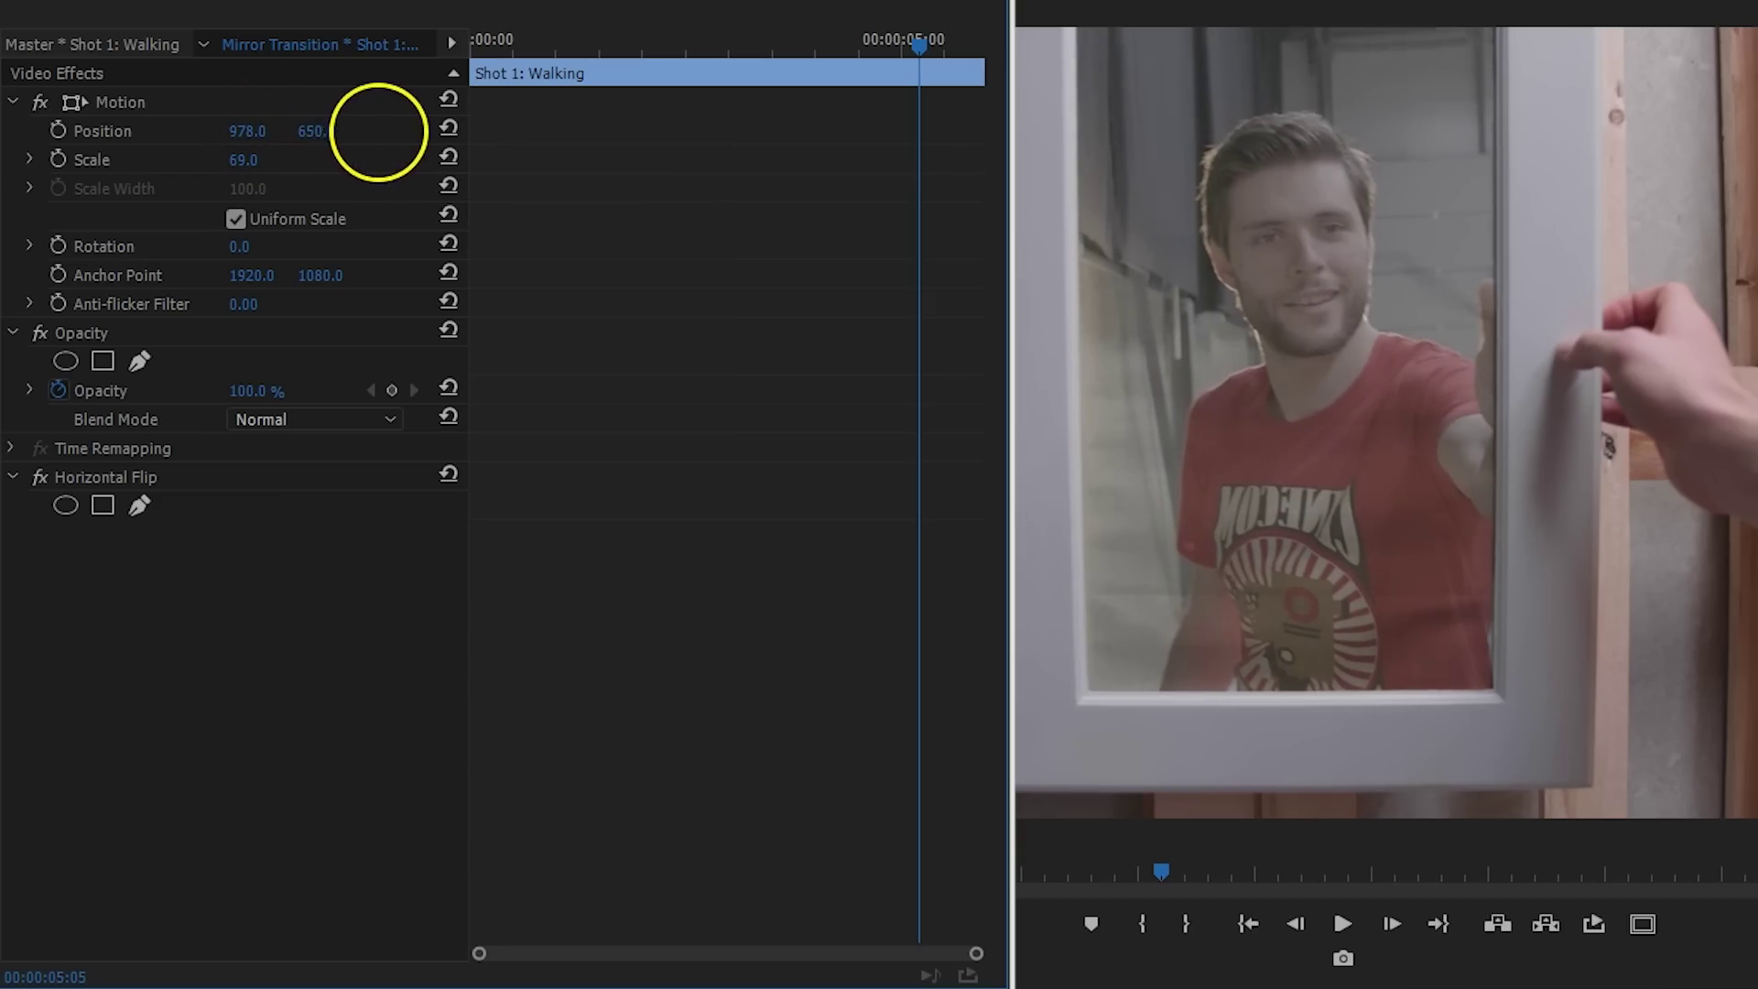
left_click(326, 128)
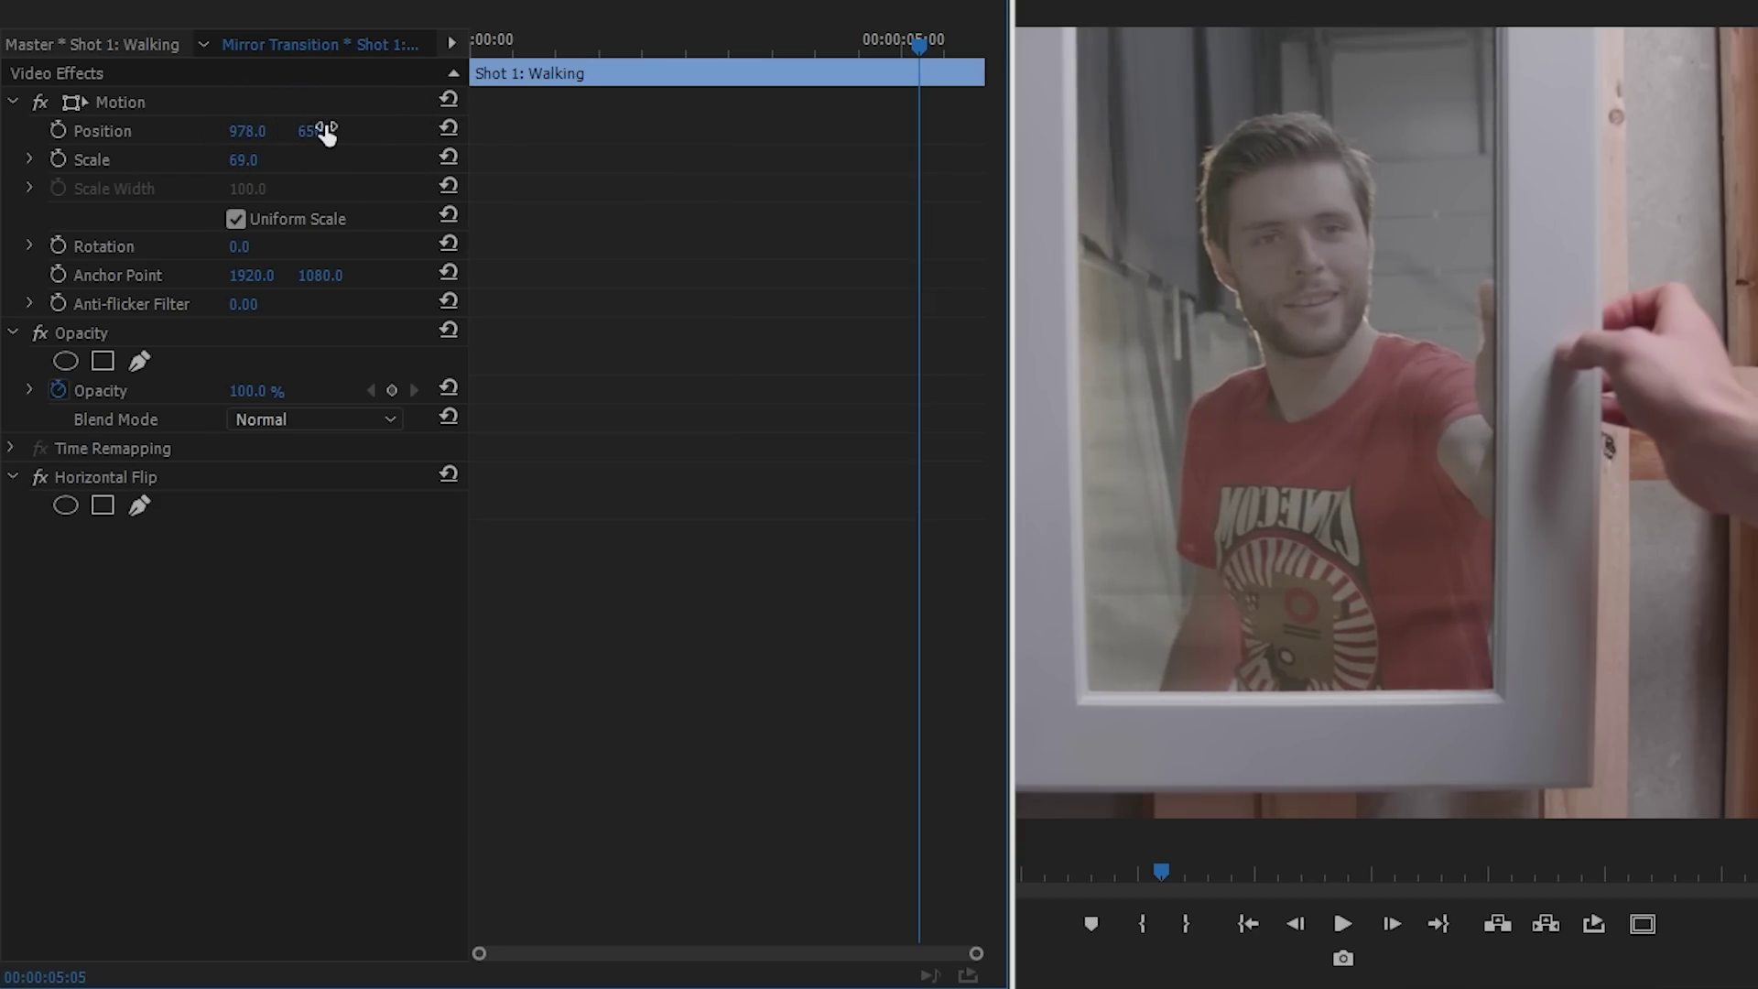
left_click(58, 130)
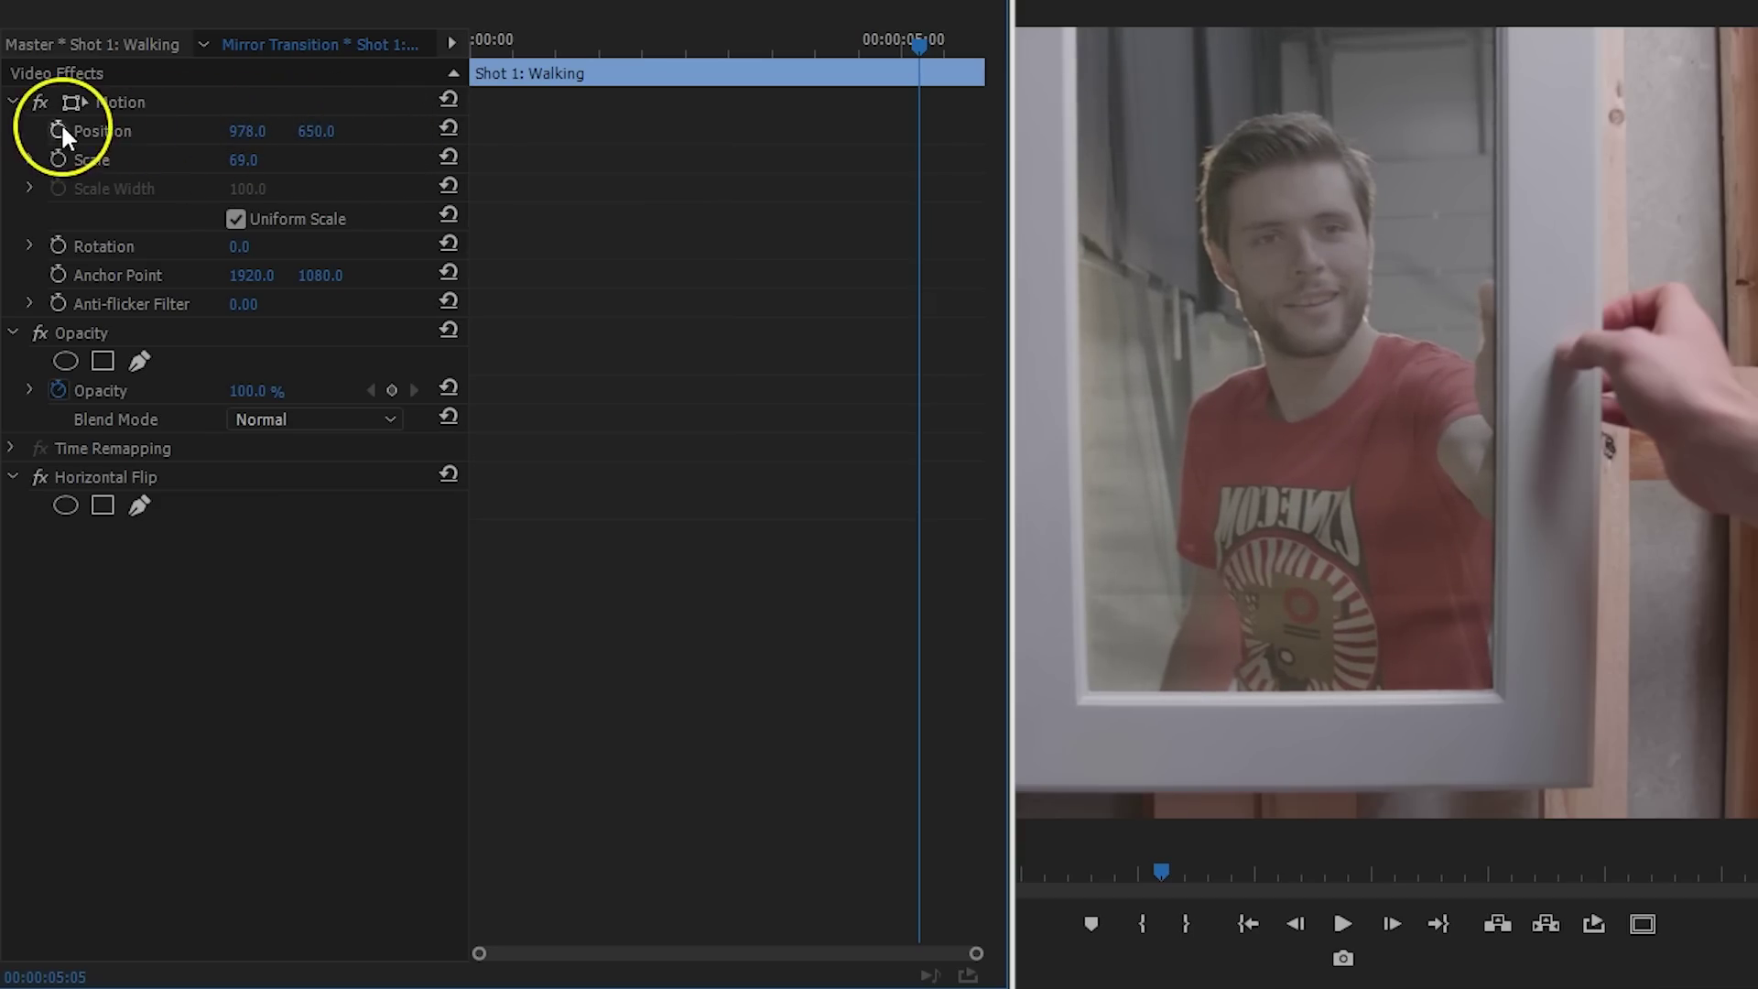
left_click(921, 63)
left_click_drag(924, 69, 793, 96)
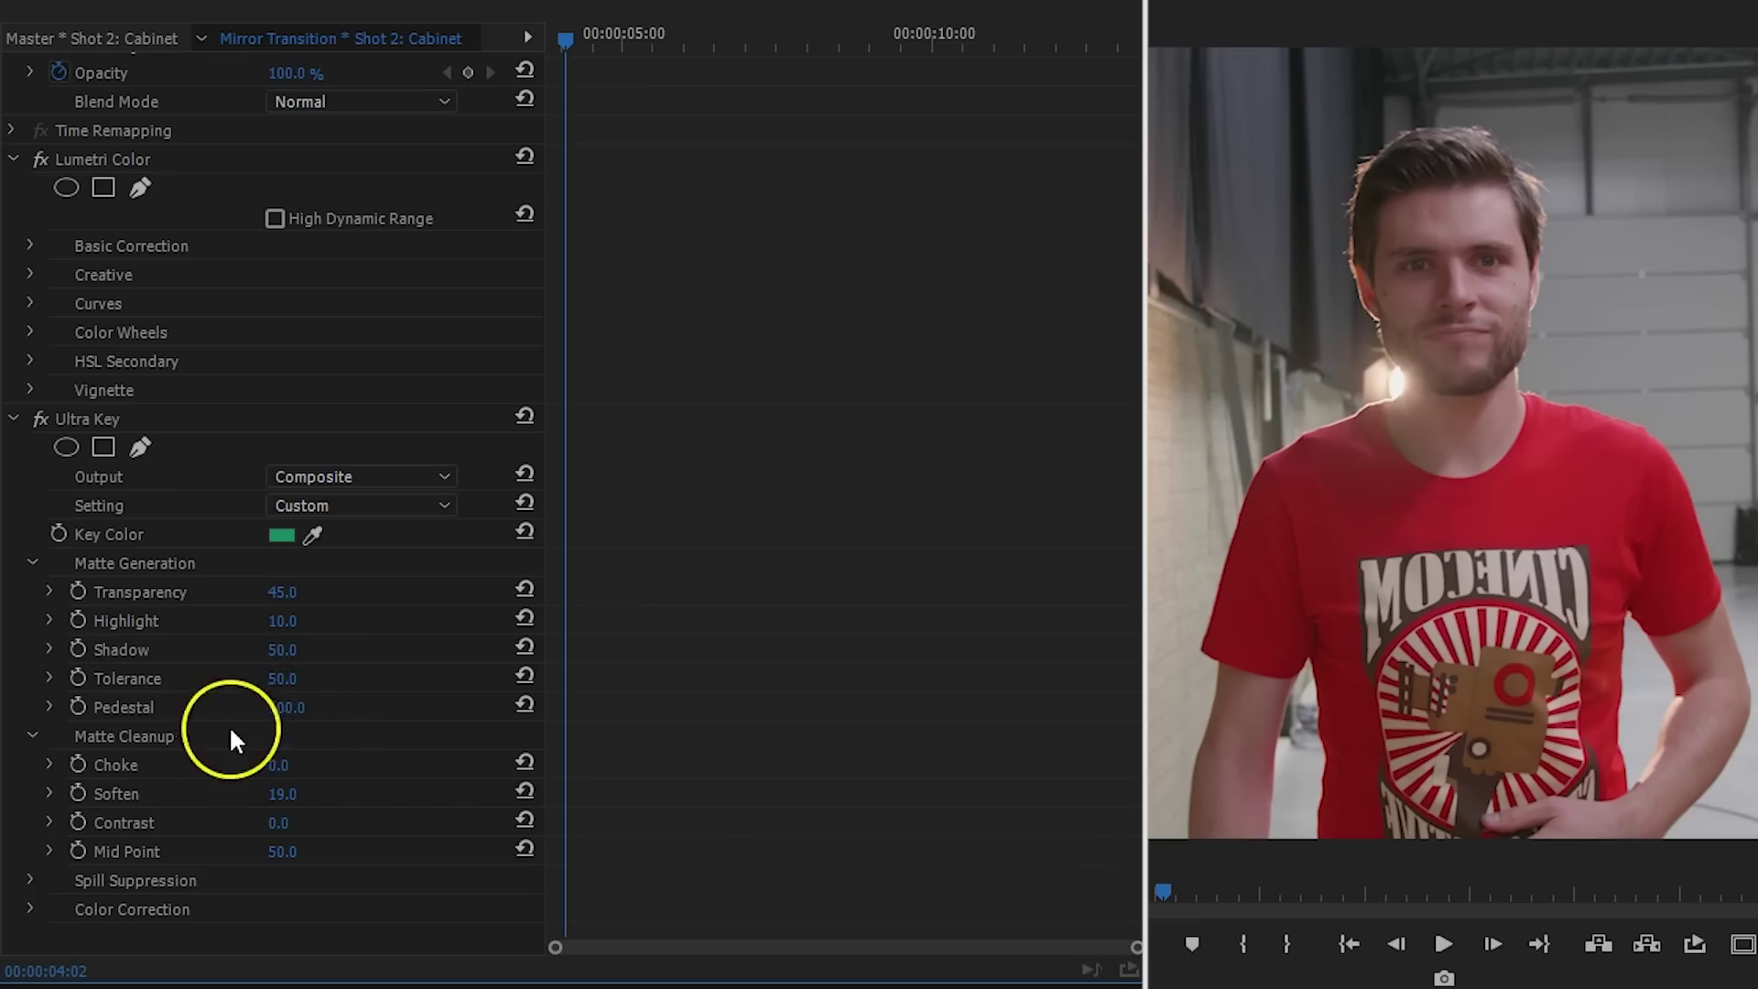
Set Ultra Key Pedestal keyframes around 00:00:03:19–00:00:04:22, lowering the Pedestal value between them
left_click_drag(569, 36, 620, 51)
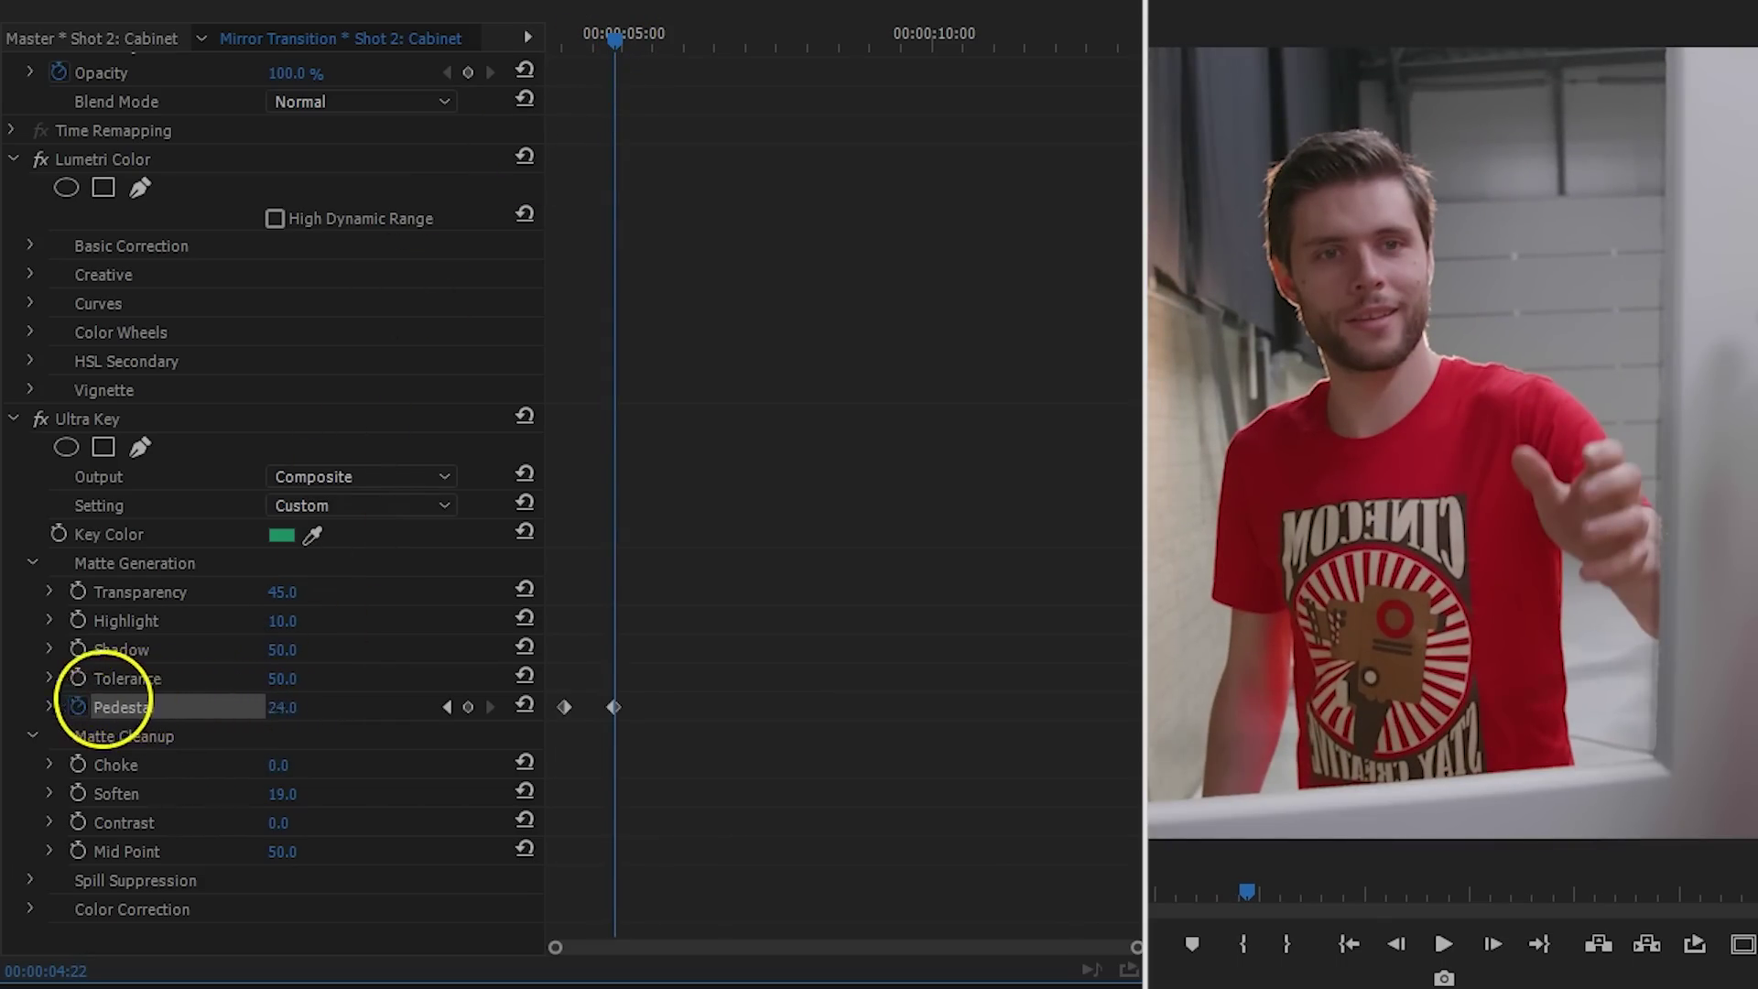
left_click_drag(104, 704, 66, 693)
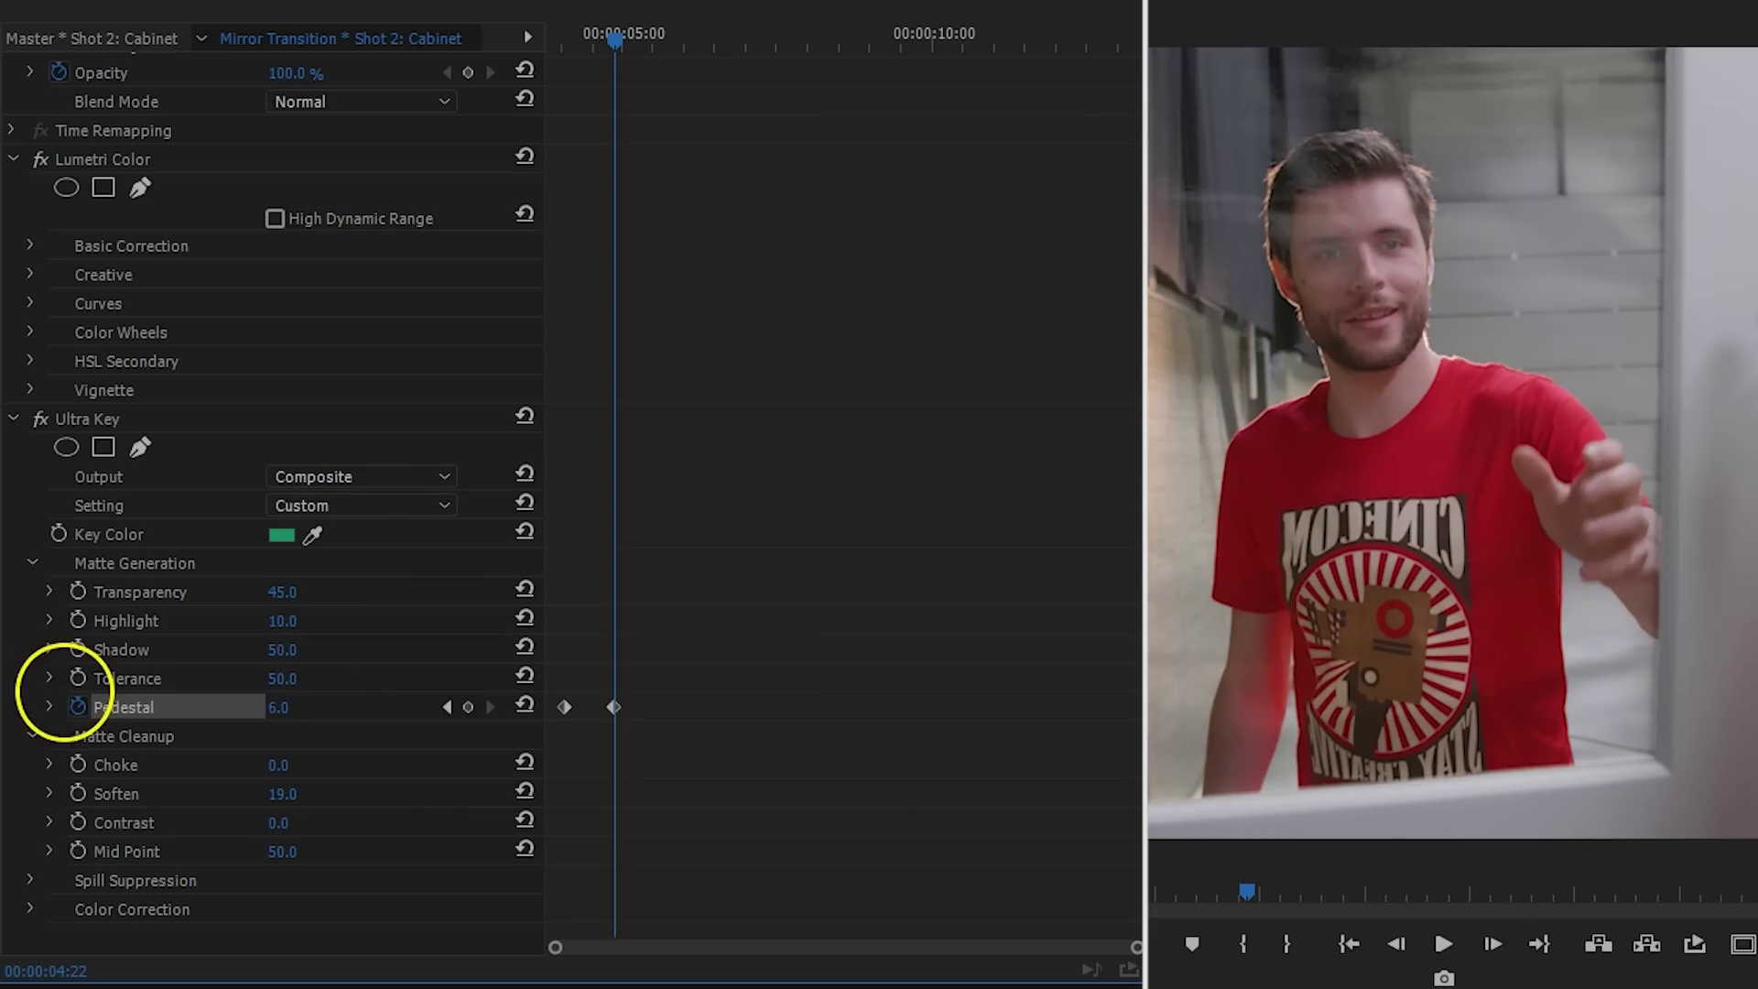
left_click_drag(623, 42, 679, 40)
left_click(469, 707)
left_click(469, 707)
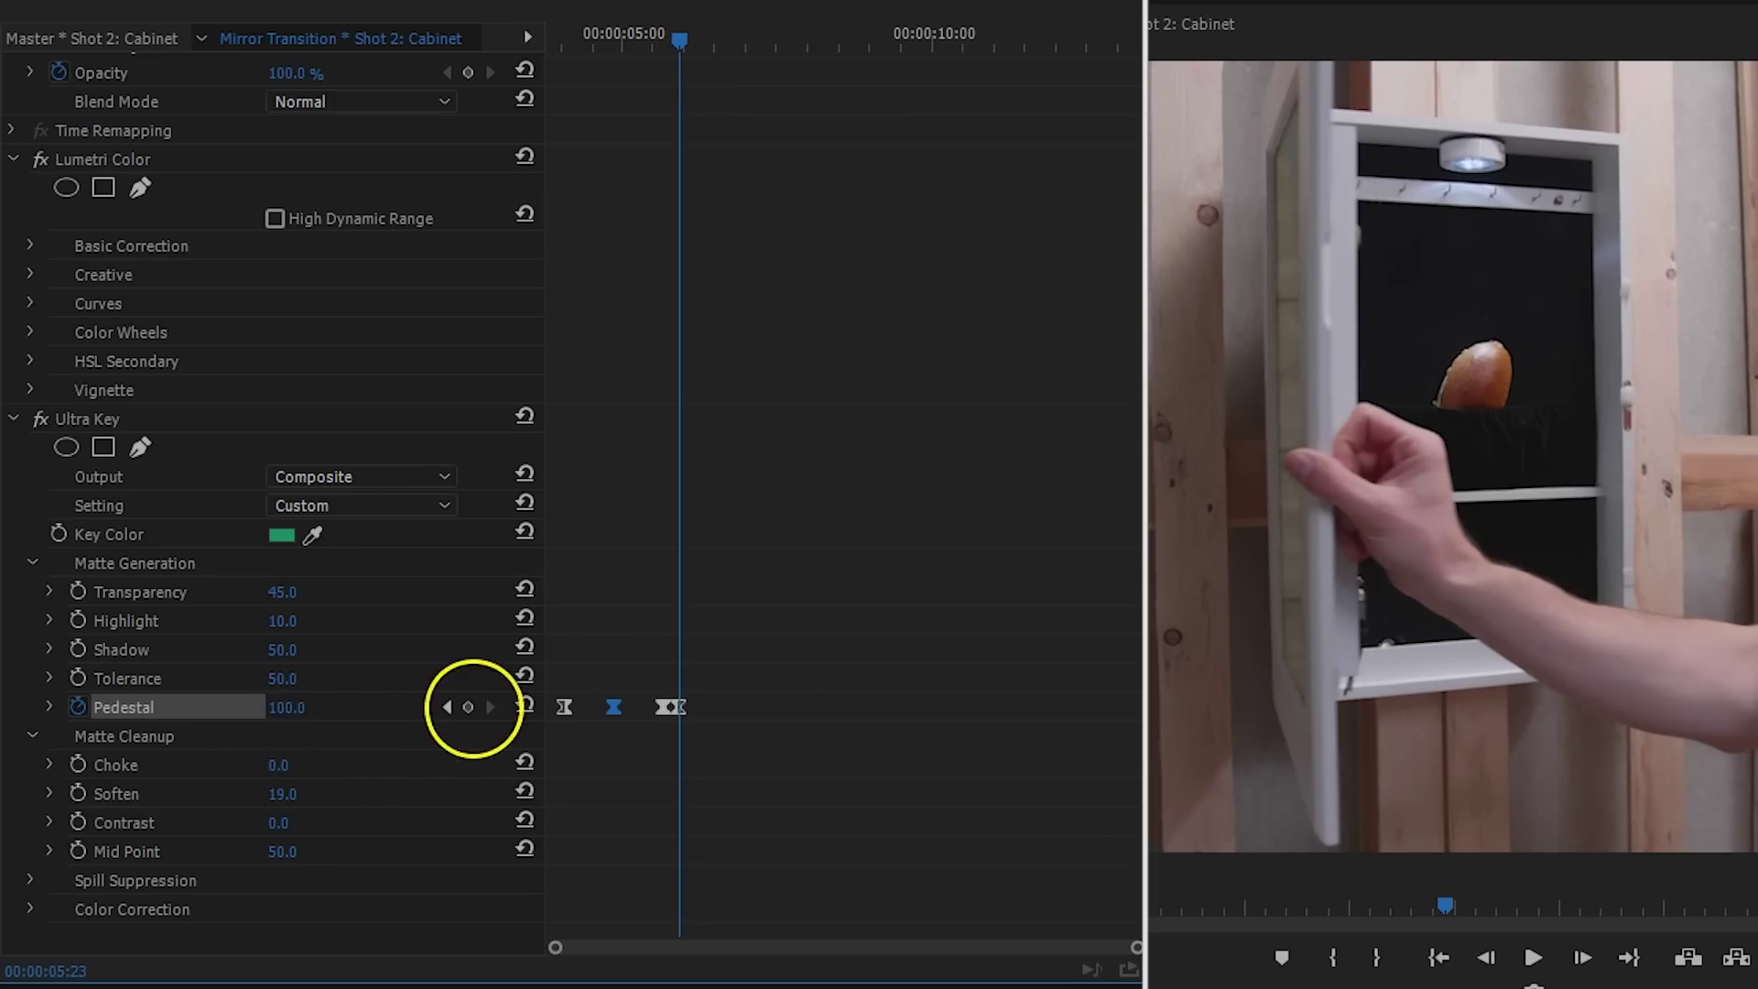